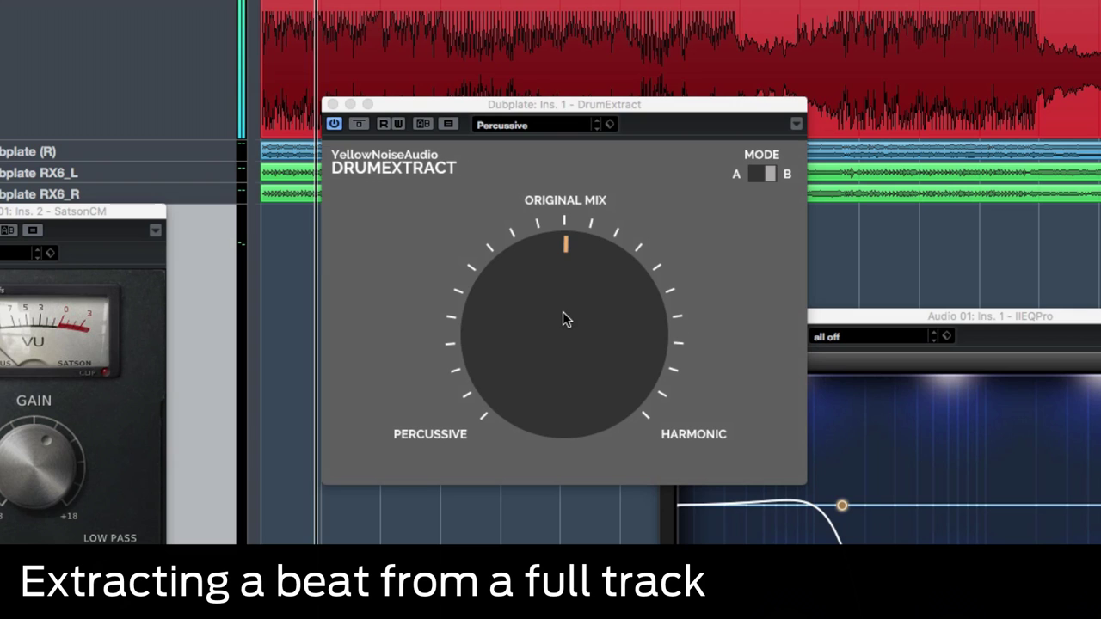
Turn the DrumExtract knob close to Harmonic and switch its MODE to B.
left_click_drag(569, 286, 585, 618)
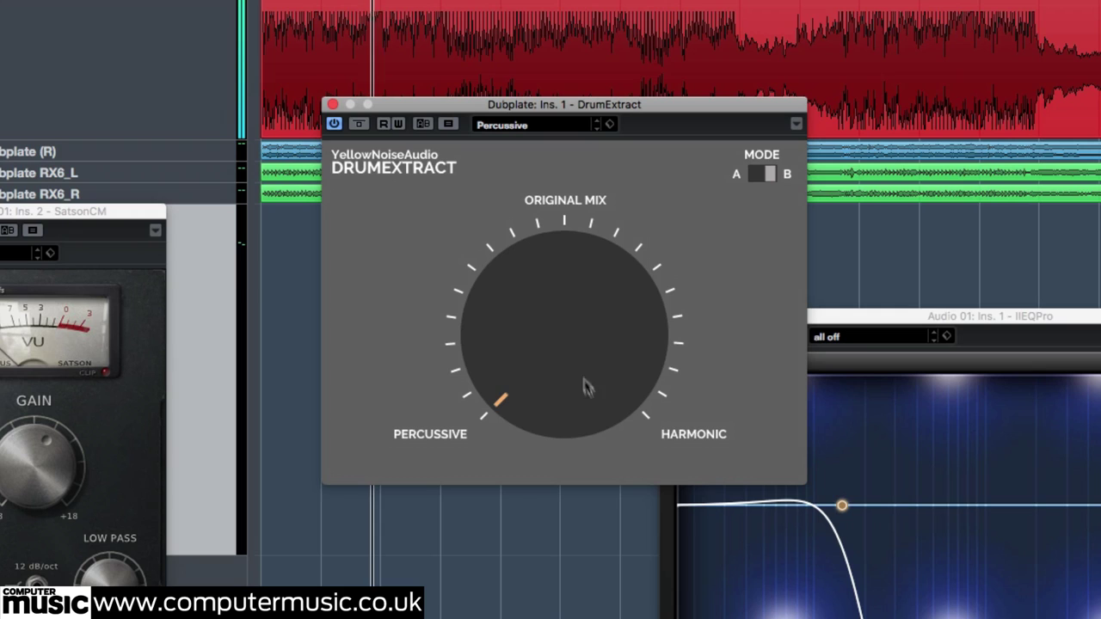
left_click_drag(580, 425, 573, 86)
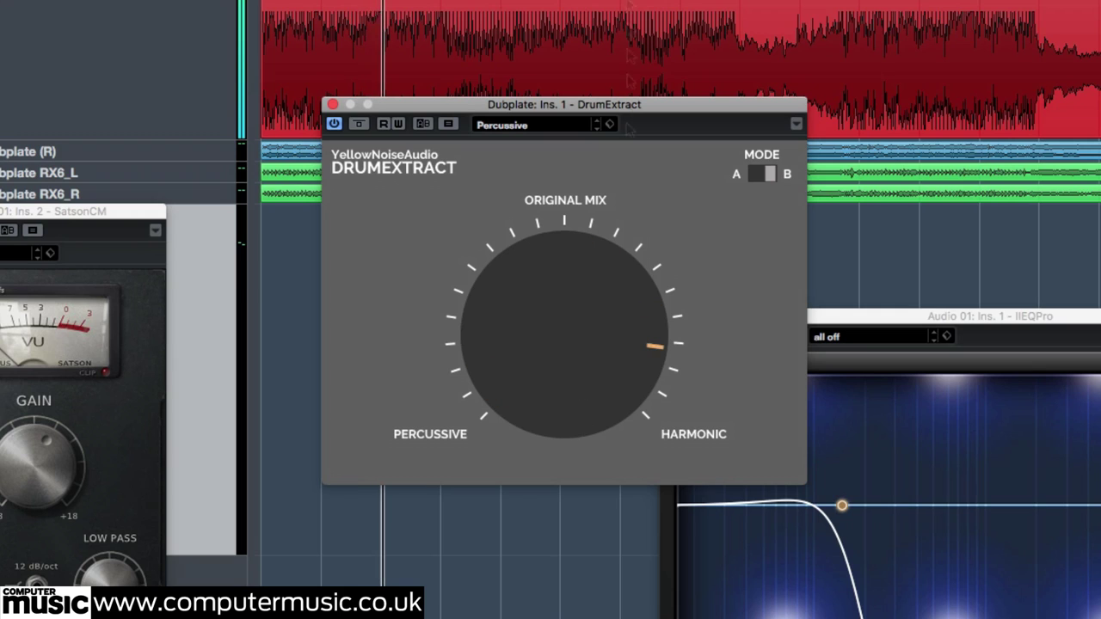
left_click_drag(579, 421, 635, 251)
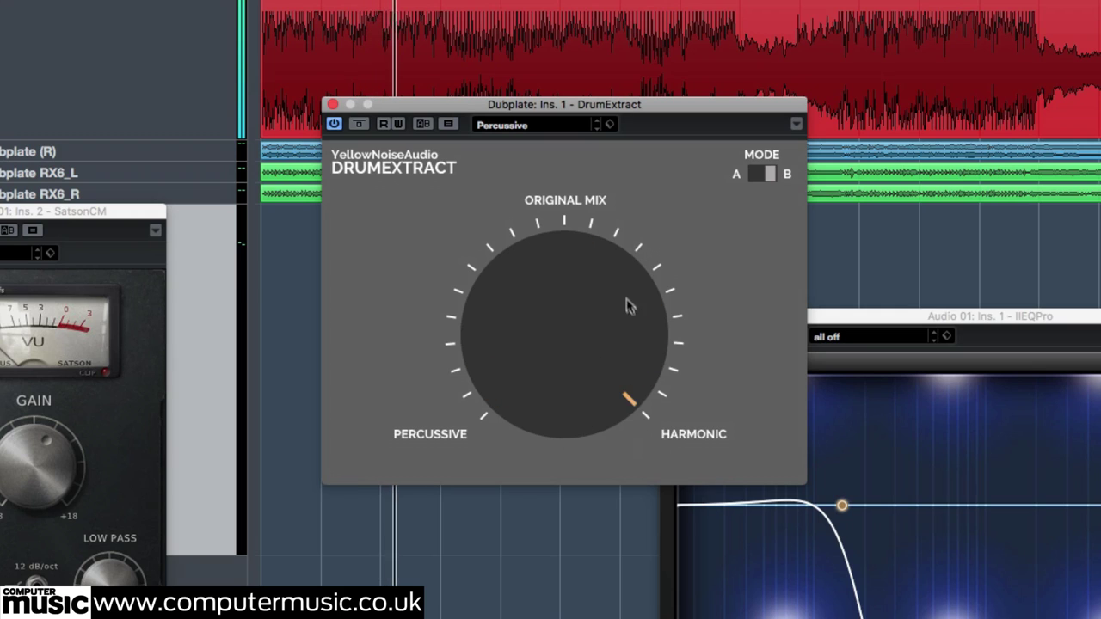
left_click_drag(613, 333, 612, 341)
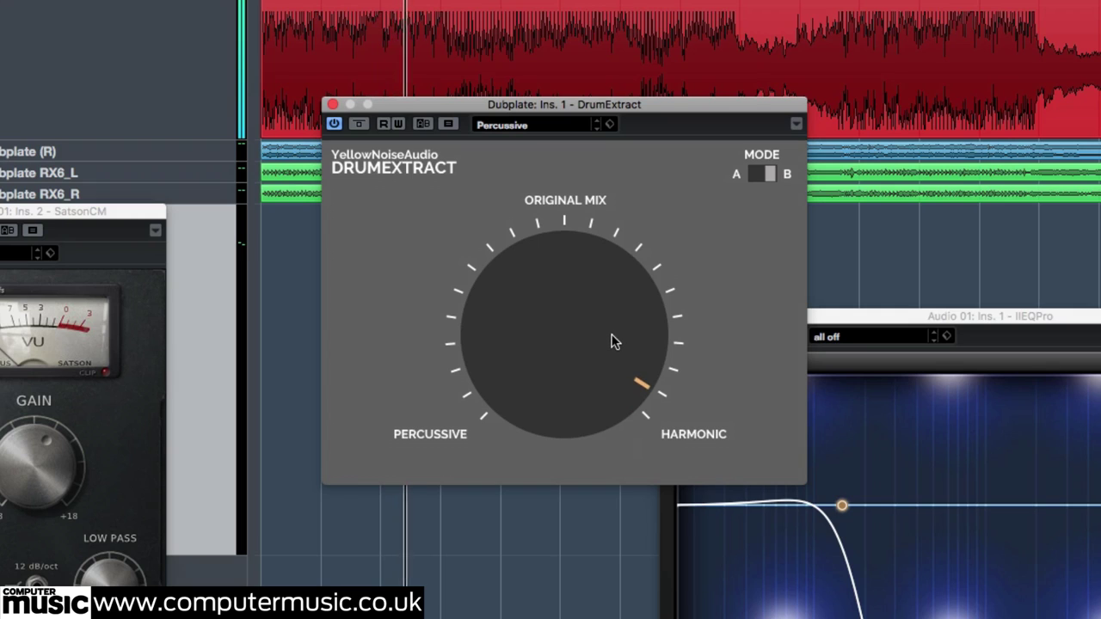
left_click(773, 177)
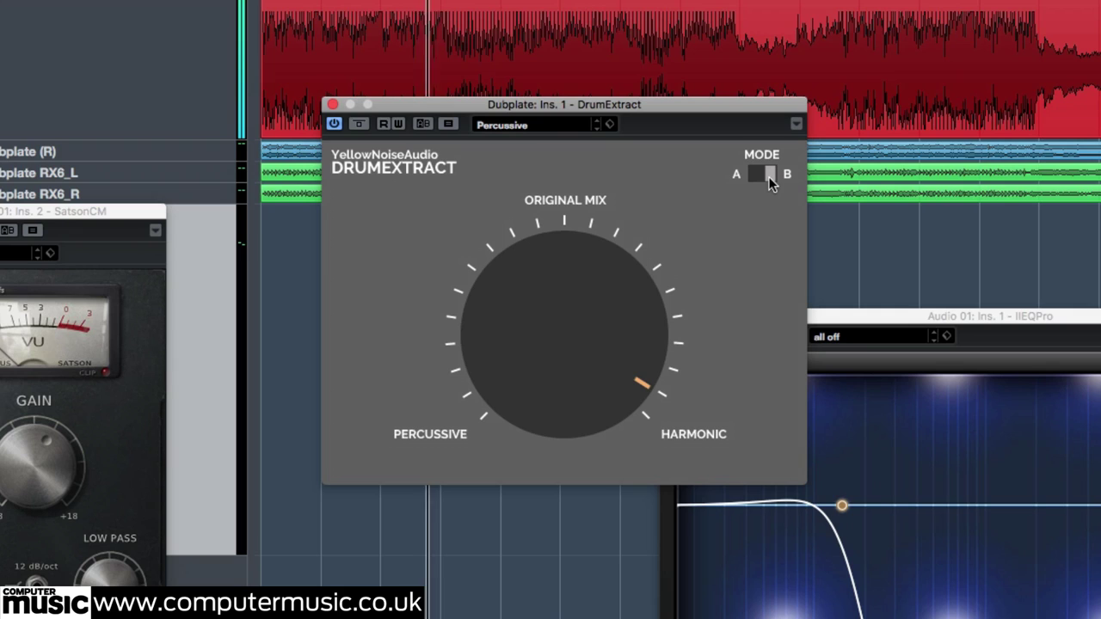
left_click_drag(580, 353, 610, 327)
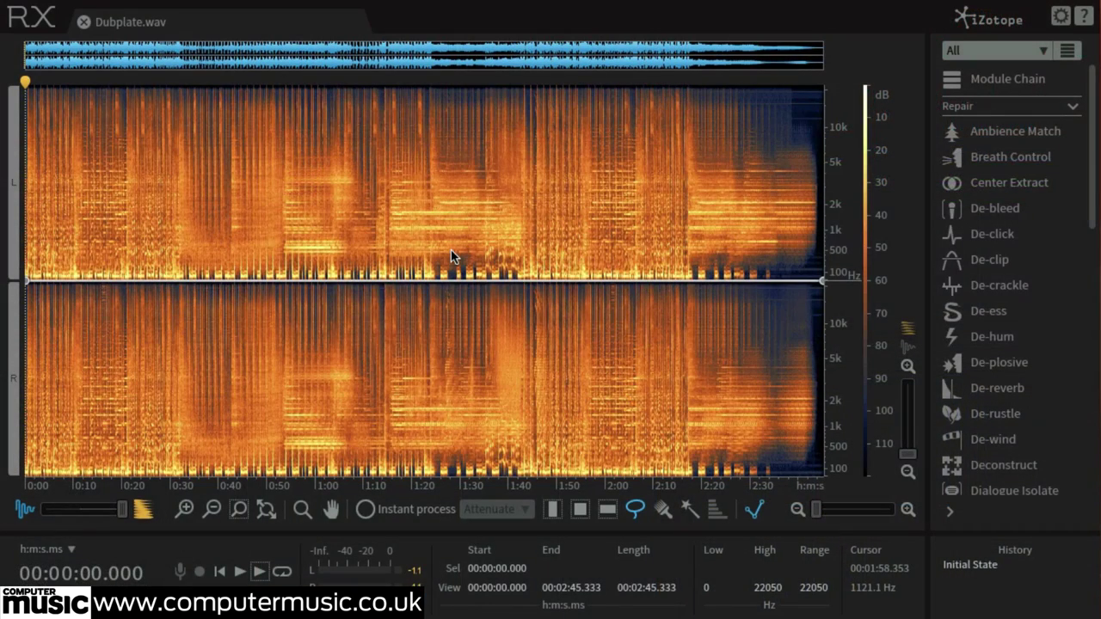
Play Dubplate.wav in RX 6 and bring up the Center Extract module.
key("space")
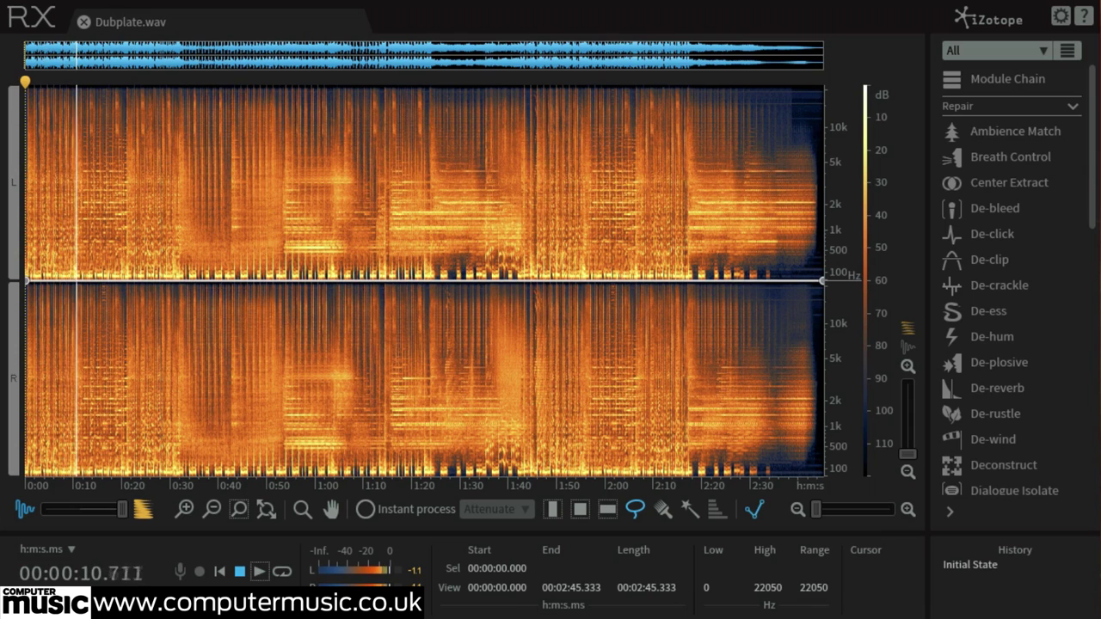
left_click(1024, 184)
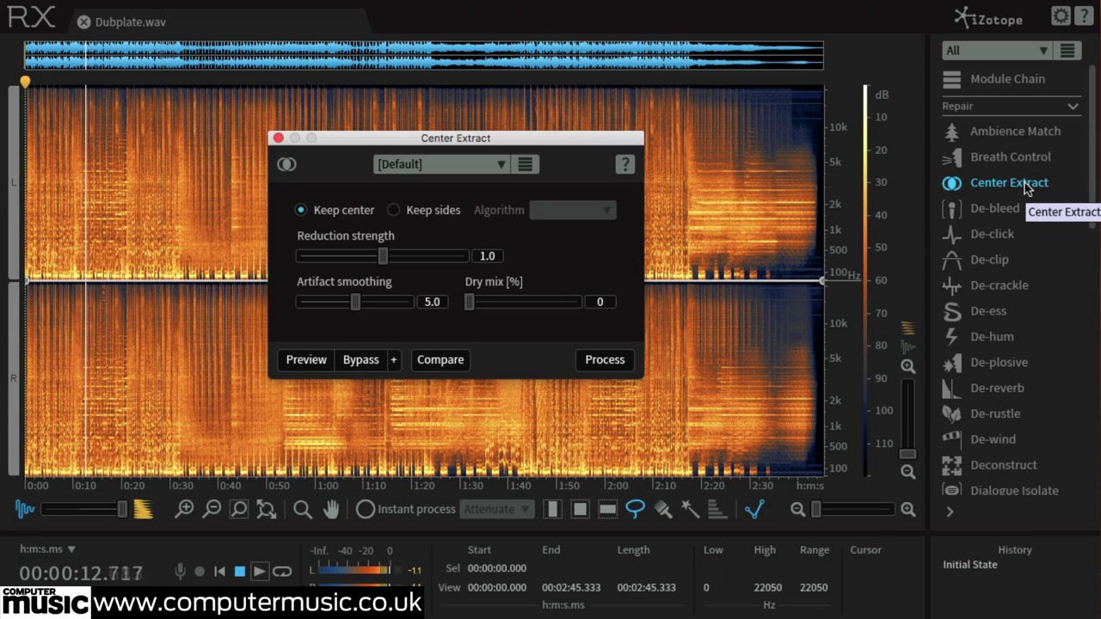
Process Dubplate.wav with Center Extract on Keep sides, strength 1.9, smoothing 3.0.
left_click(308, 362)
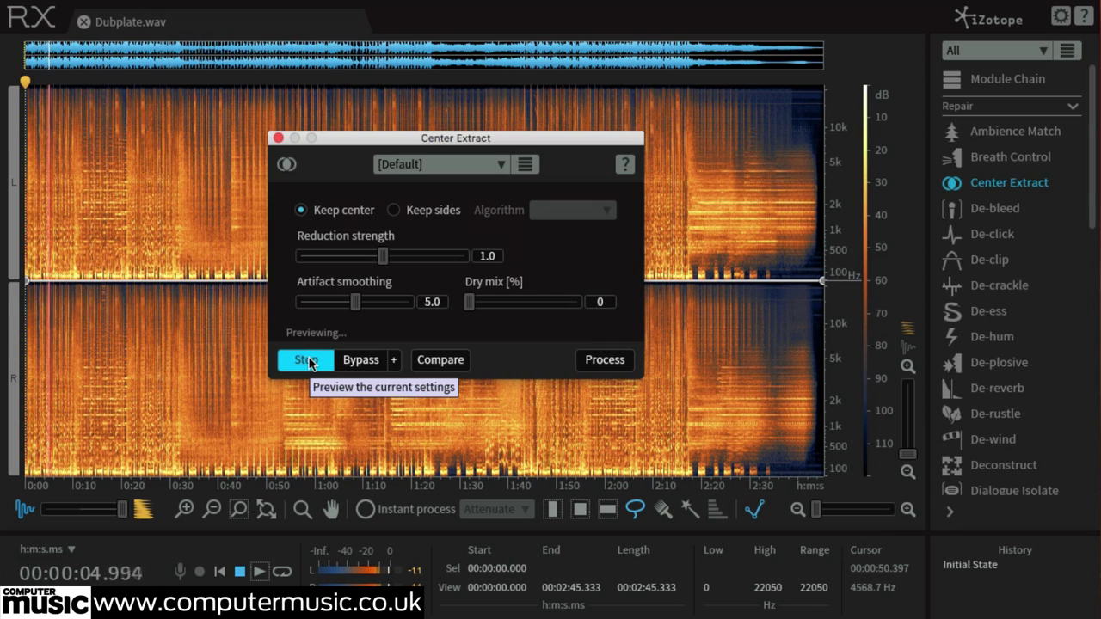
left_click(395, 211)
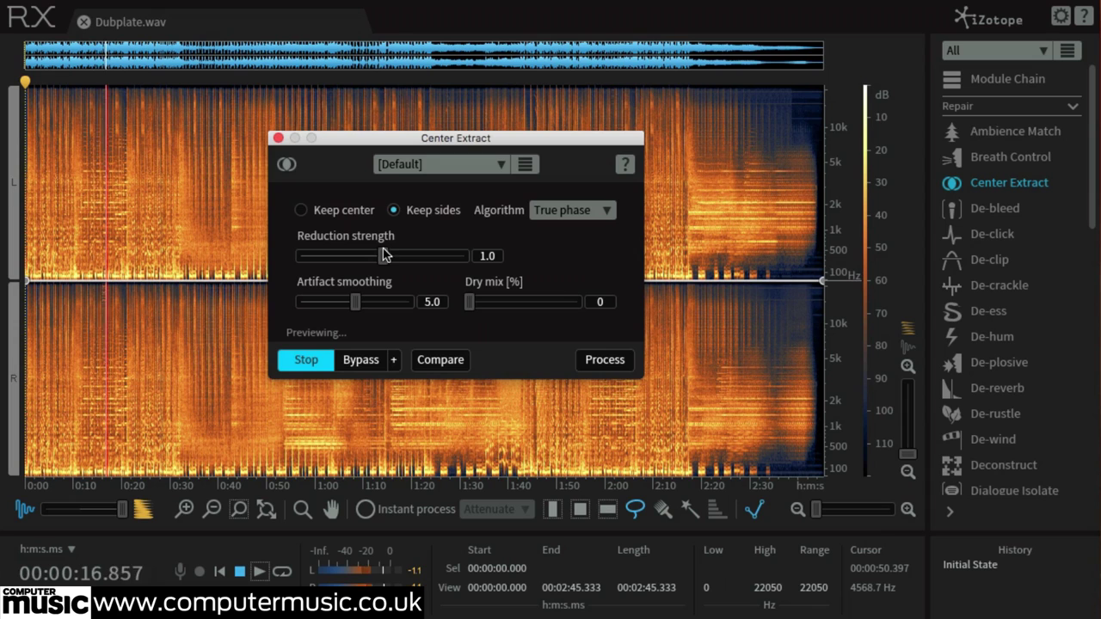
left_click_drag(385, 256, 465, 257)
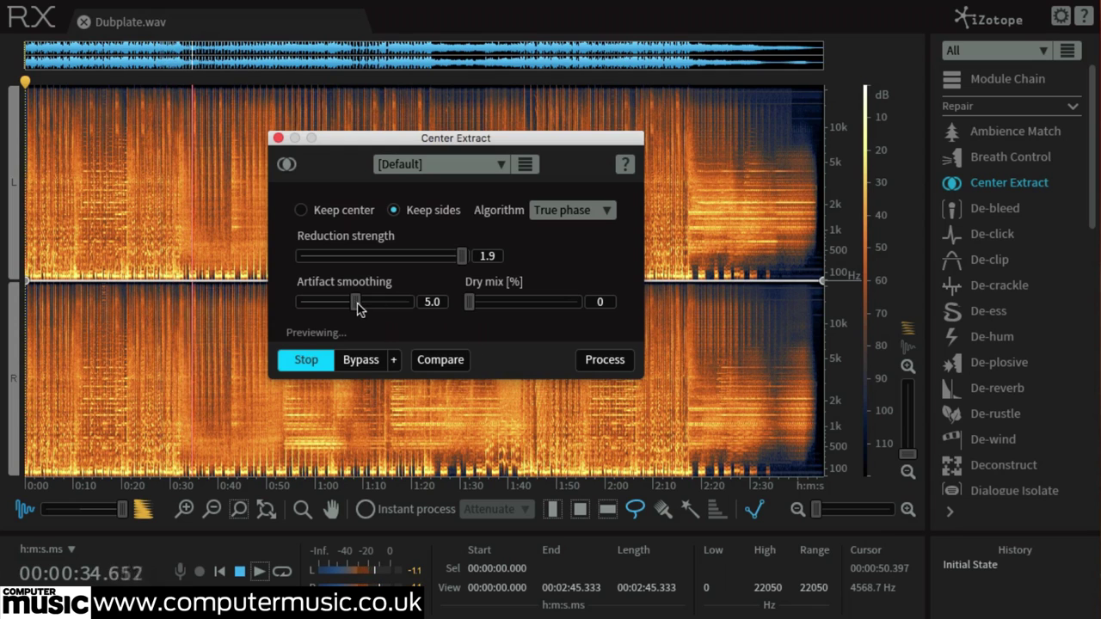
left_click_drag(357, 305, 335, 309)
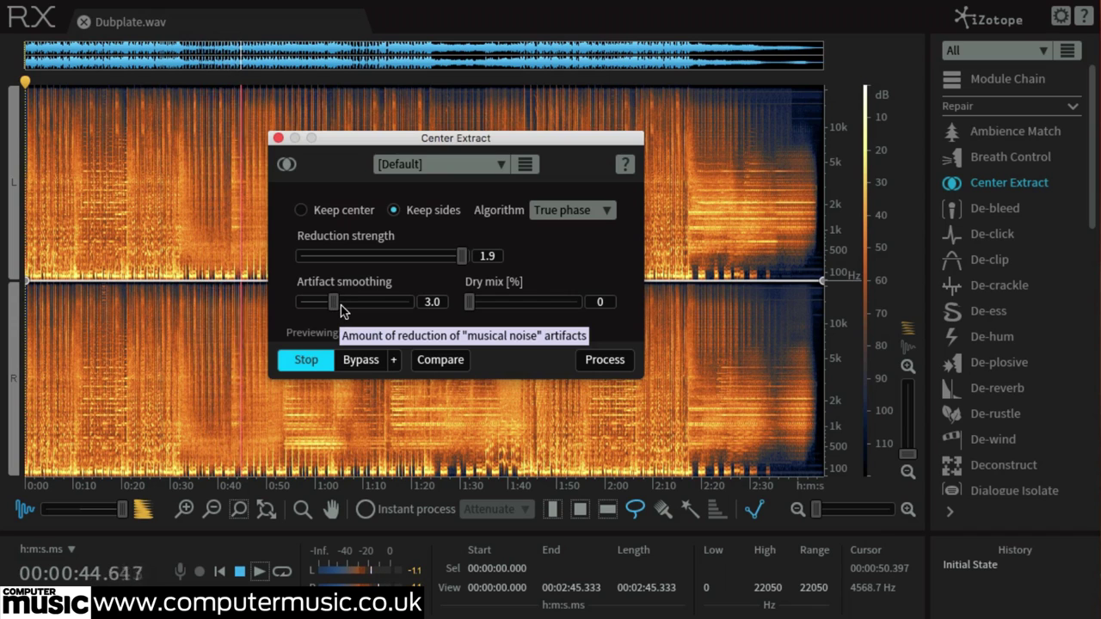
left_click(601, 362)
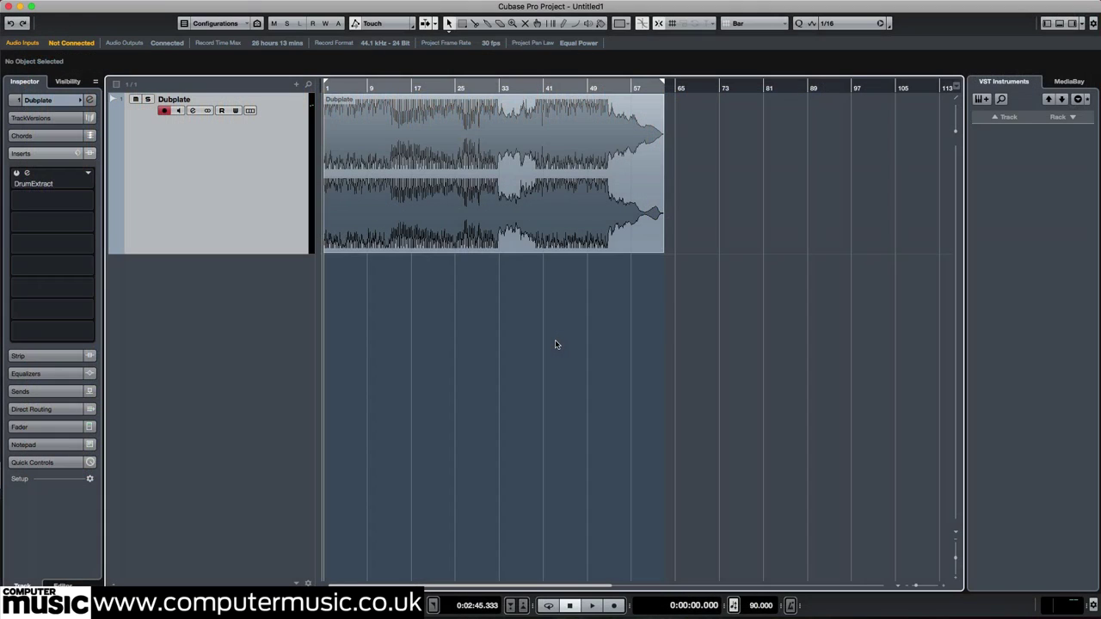
Import Dubplate RX6.wav into the project with Split channels and Copy File enabled.
key("space")
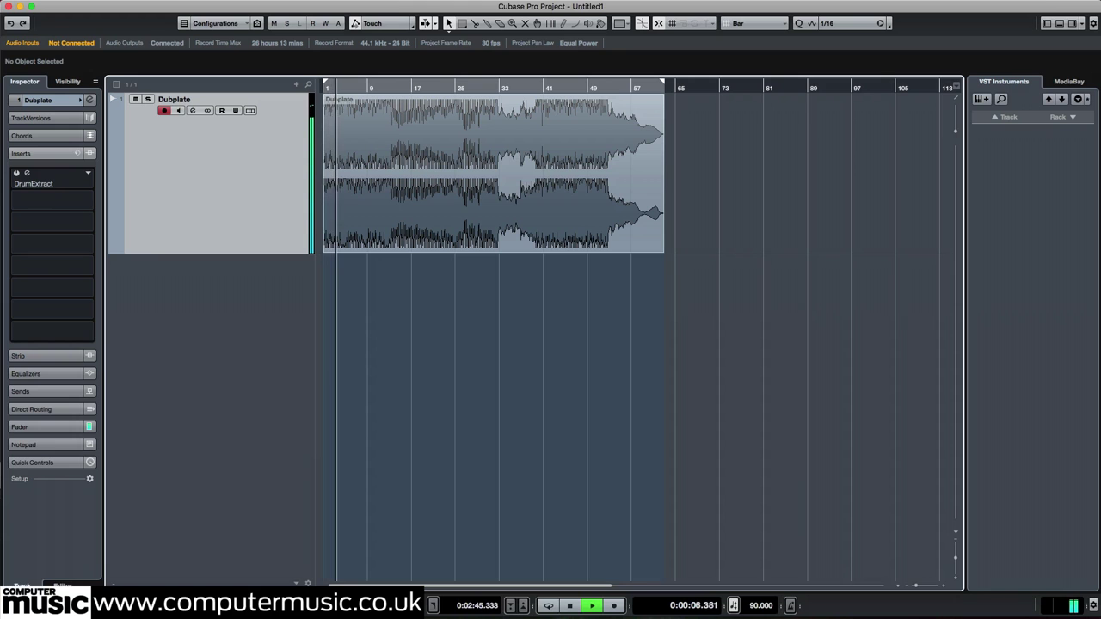
left_click_drag(0, 221, 324, 306)
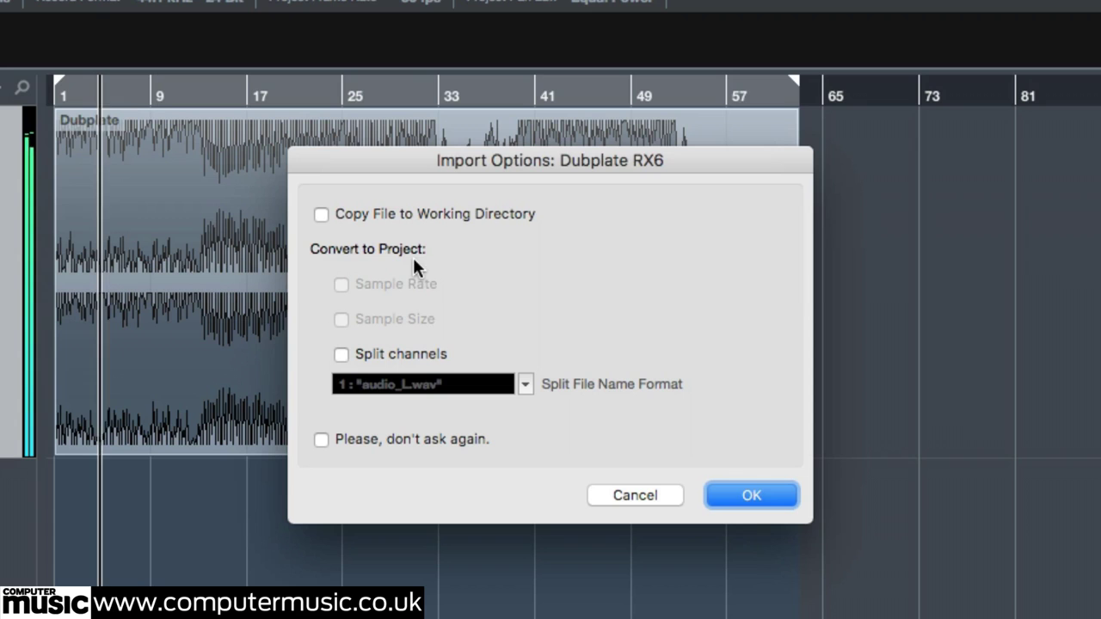
left_click(444, 317)
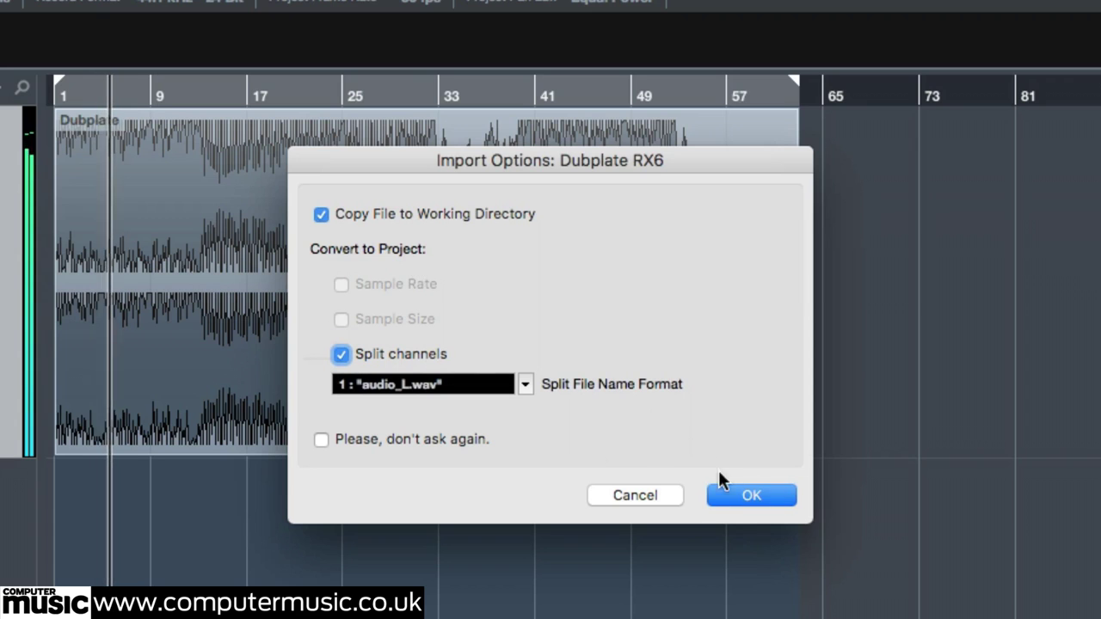
left_click(761, 496)
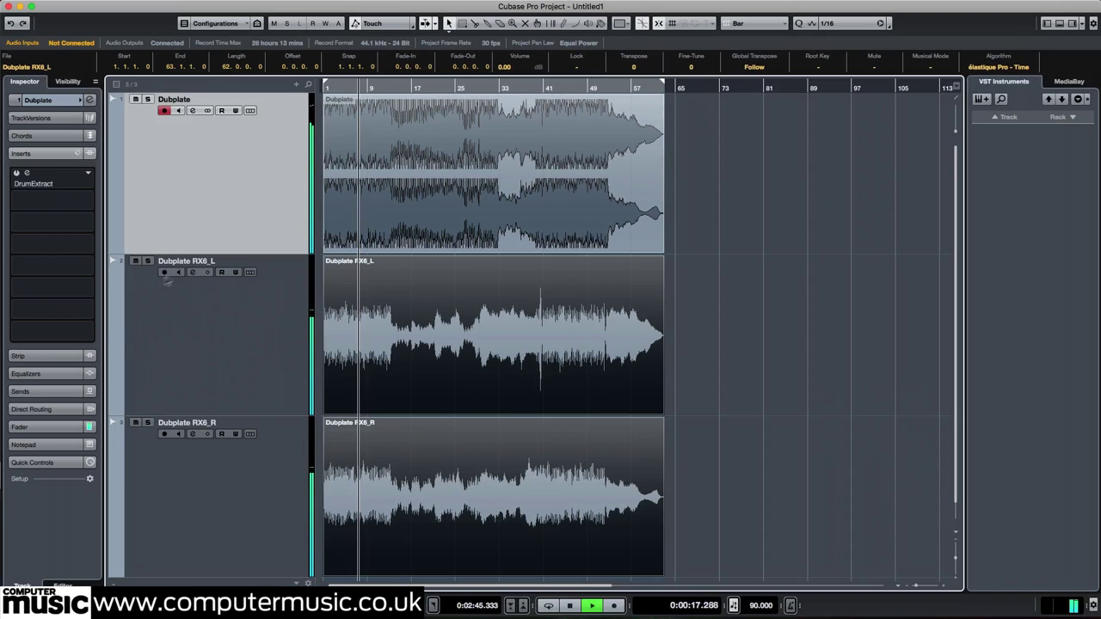
Mute the Dubplate RX6_L and RX6_R tracks and shrink the track heights.
left_click(255, 417)
left_click(279, 480, "shift")
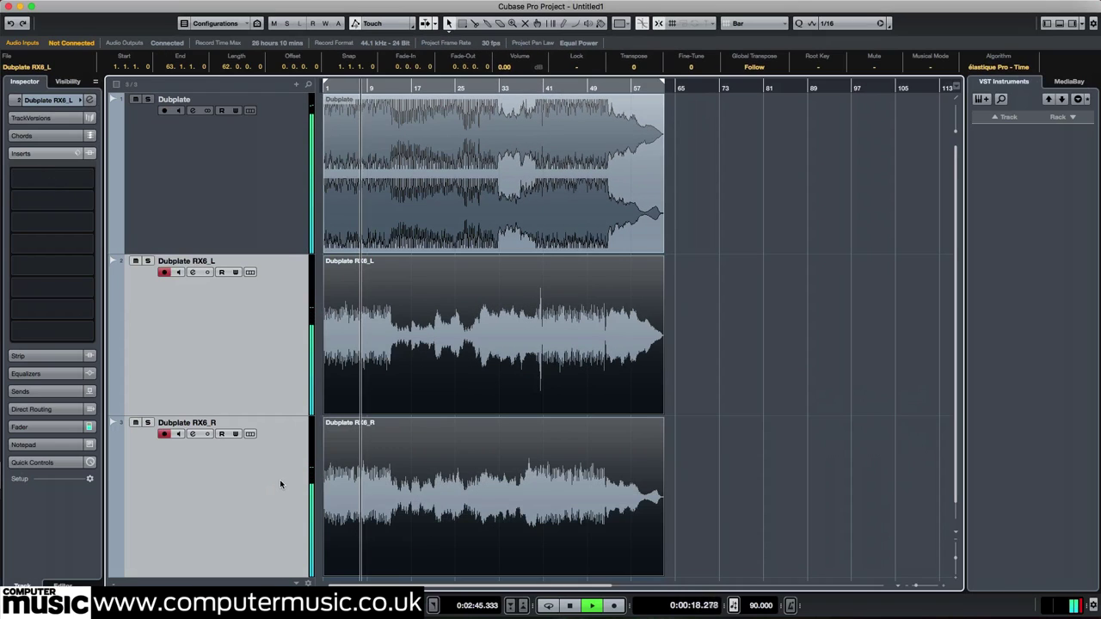
key("m")
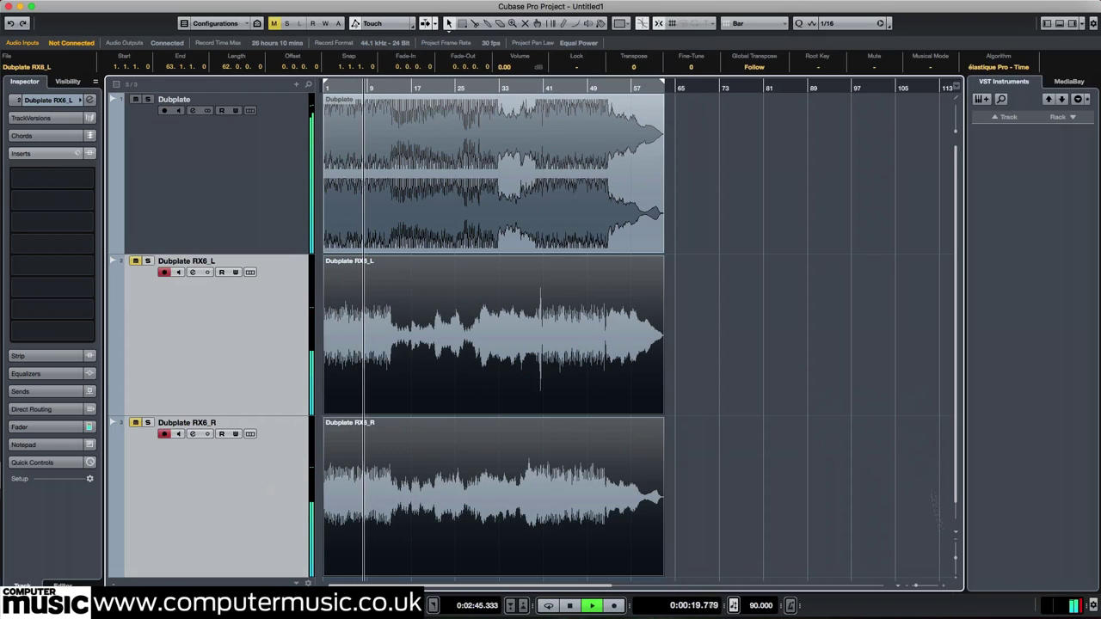
left_click(957, 557)
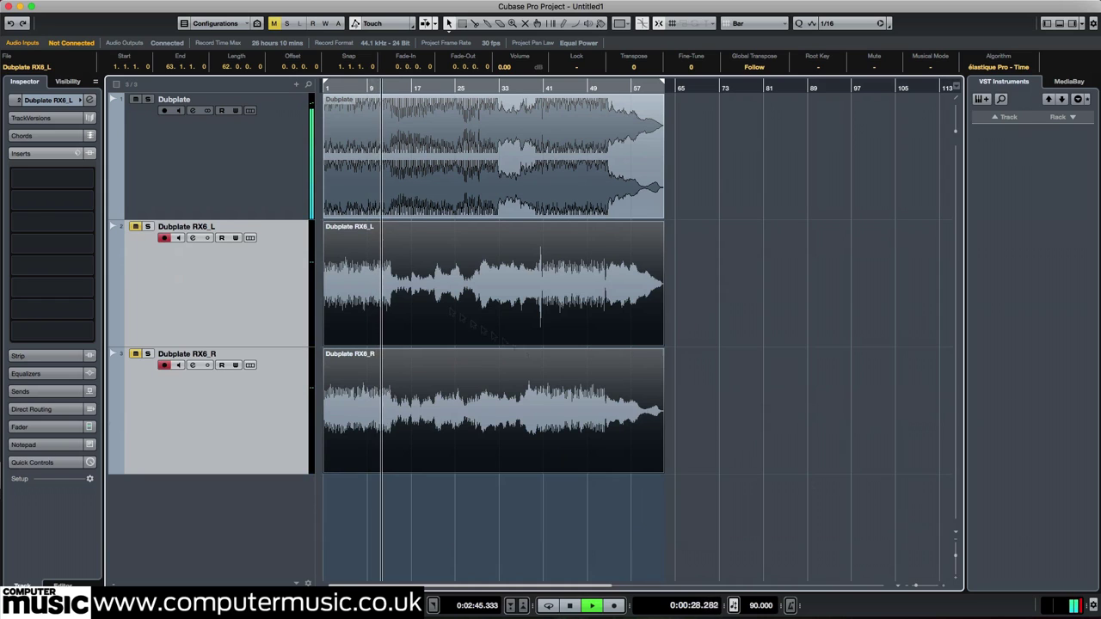
Audition RX6_L and RX6_R in solo from bar 5, then select the original Dubplate track.
left_click(148, 227)
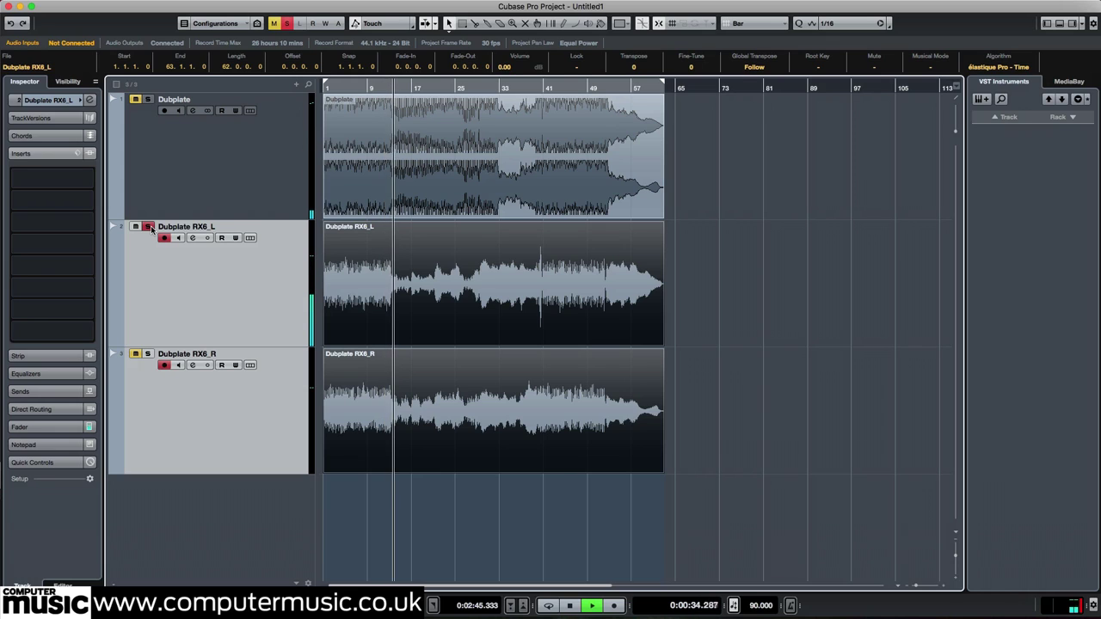
left_click(148, 228)
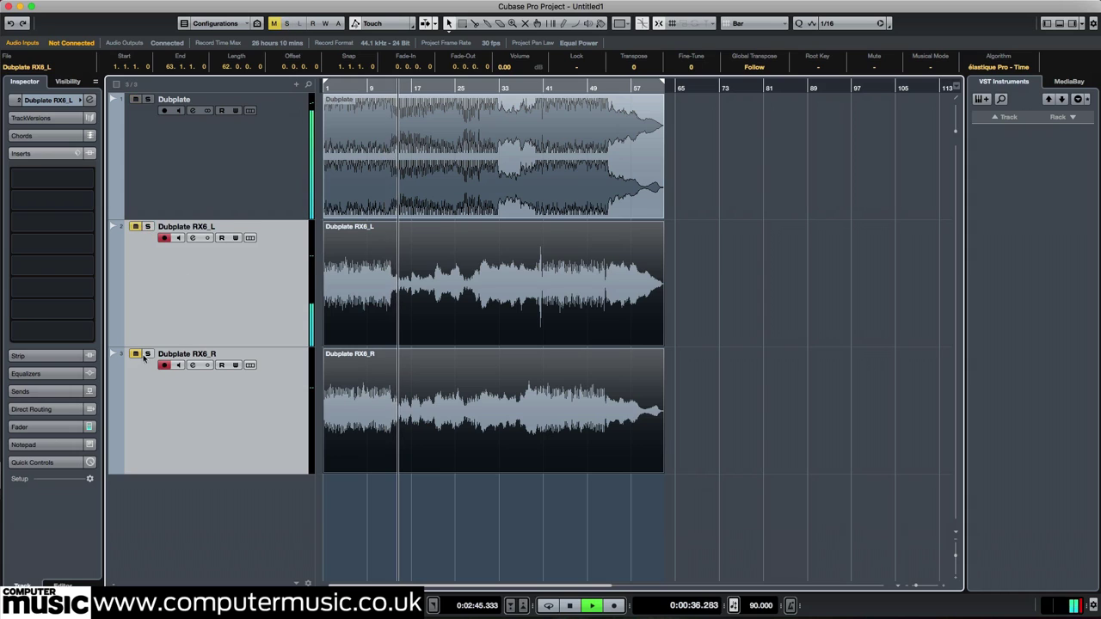
left_click(147, 355)
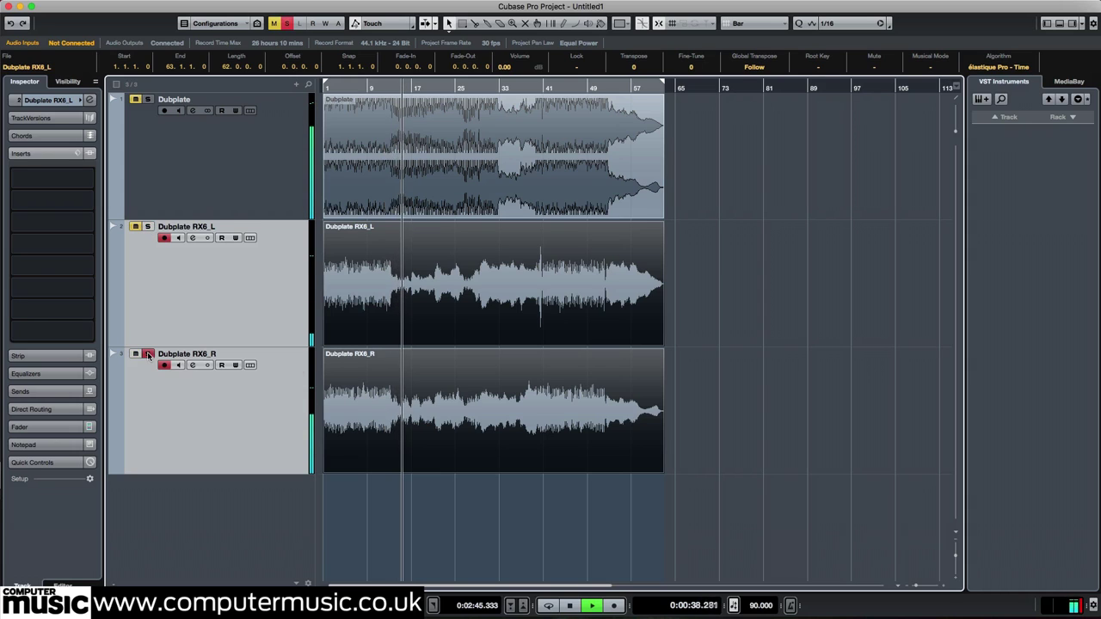
left_click(347, 85)
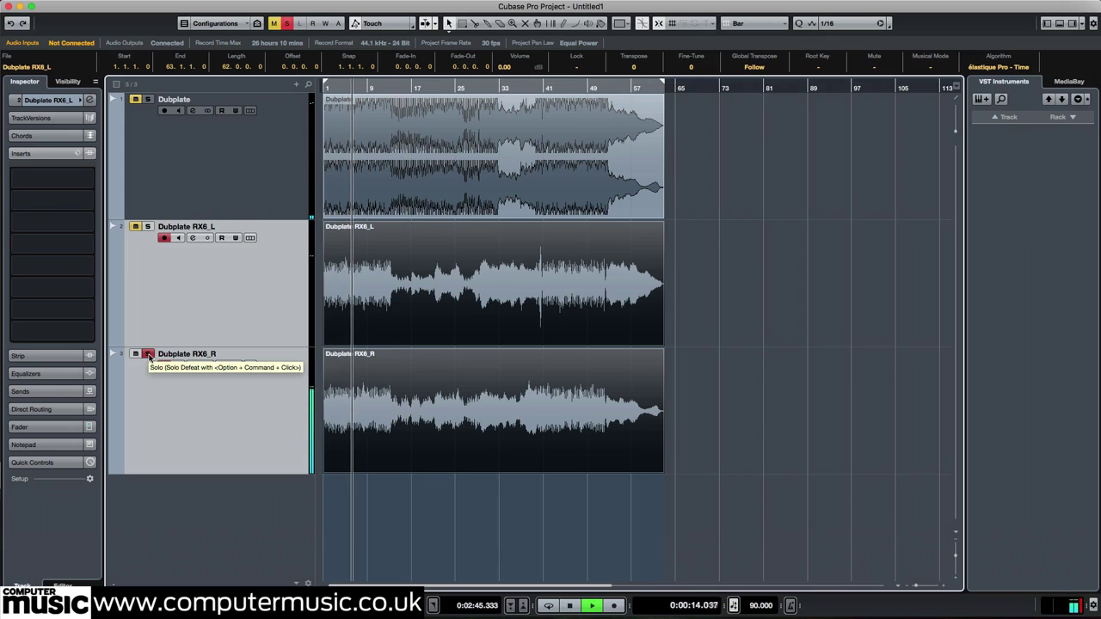
left_click(148, 354)
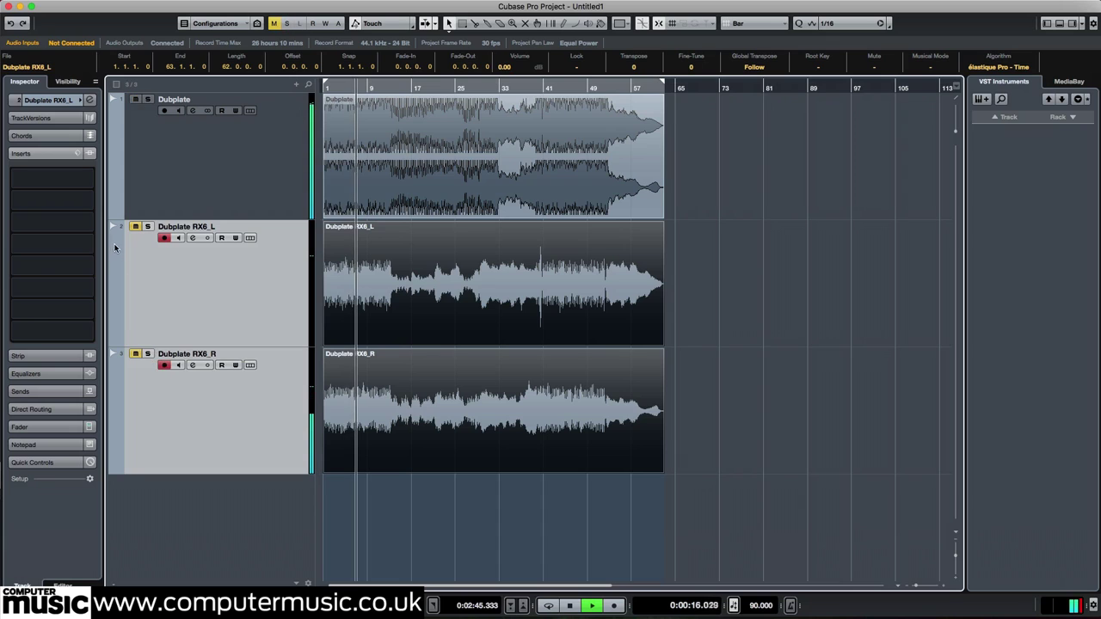
left_click(172, 197)
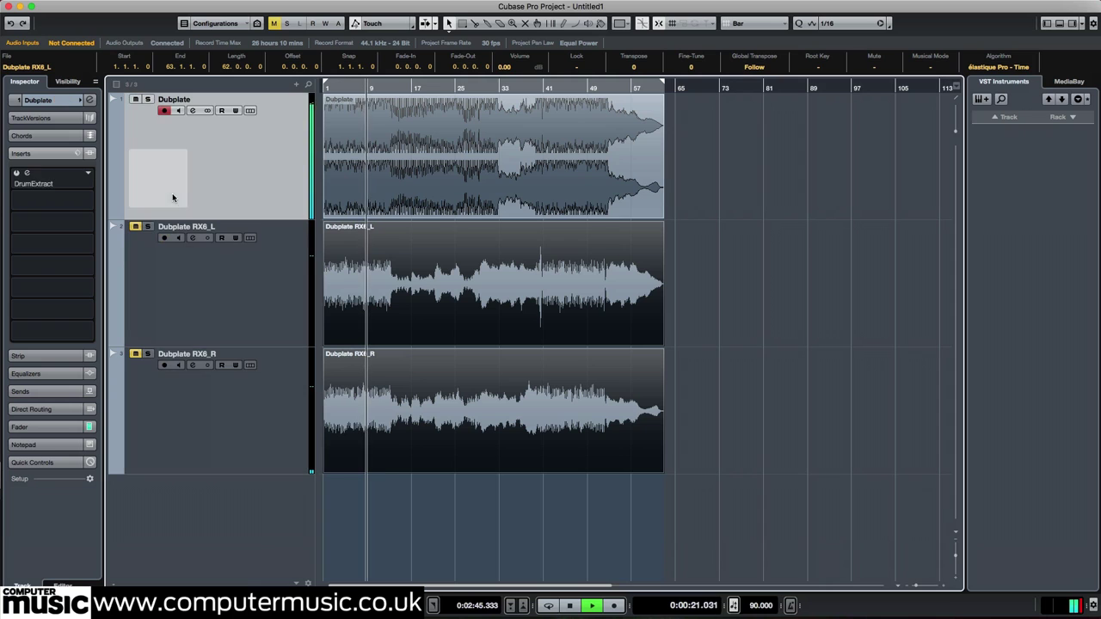
Compare DrumExtract bypassed and active, then turn its knob from Percussive to Harmonic.
left_click(25, 174)
left_click_drag(727, 212, 492, 204)
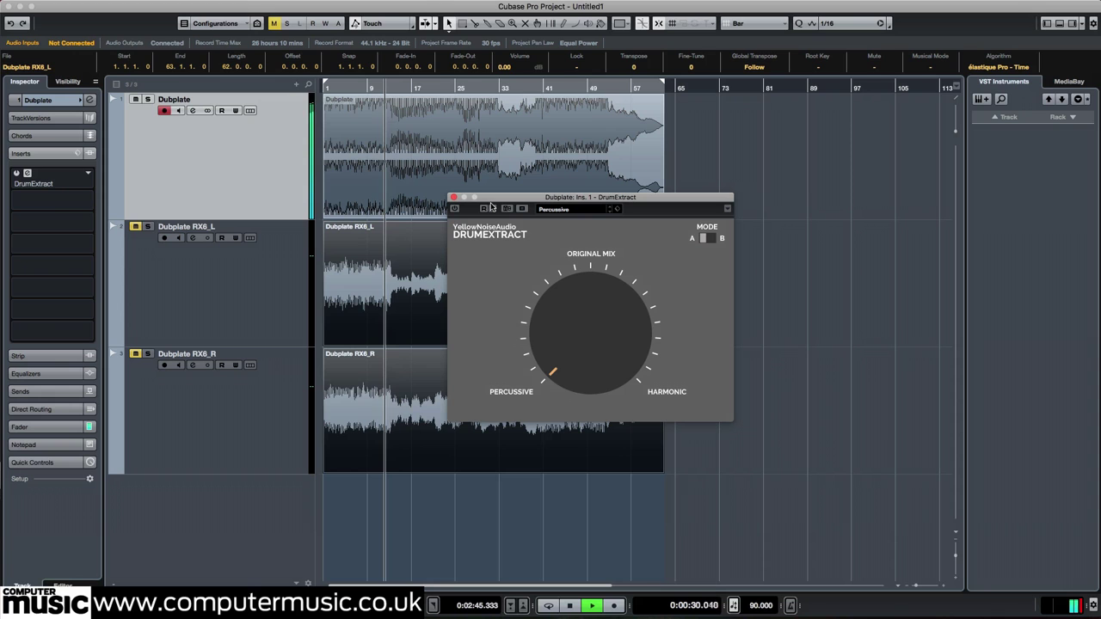
left_click(466, 209)
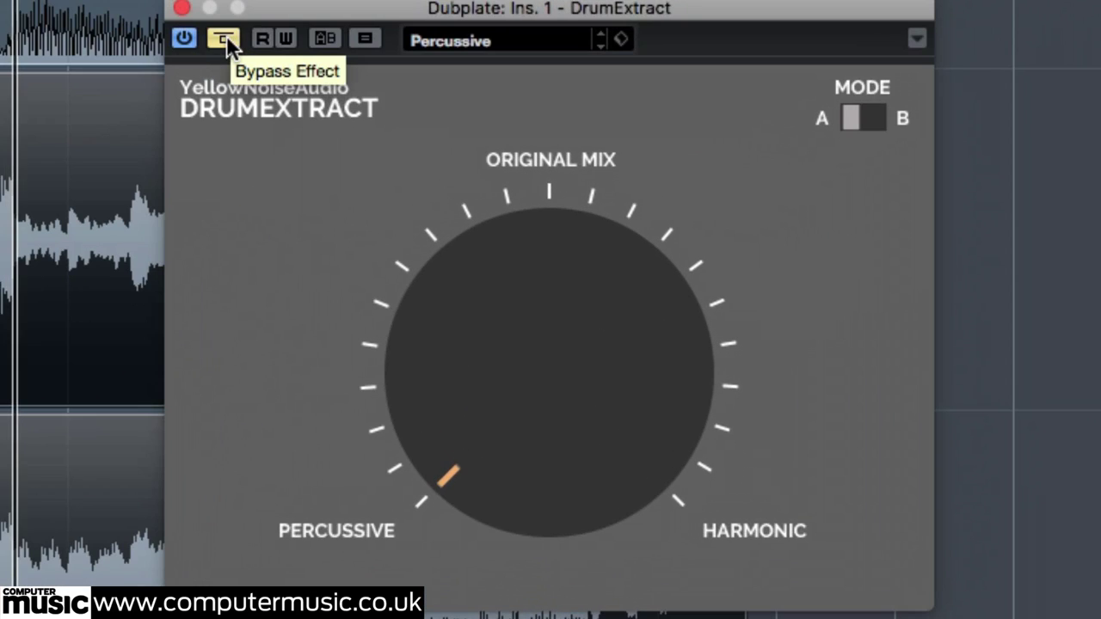
left_click(225, 38)
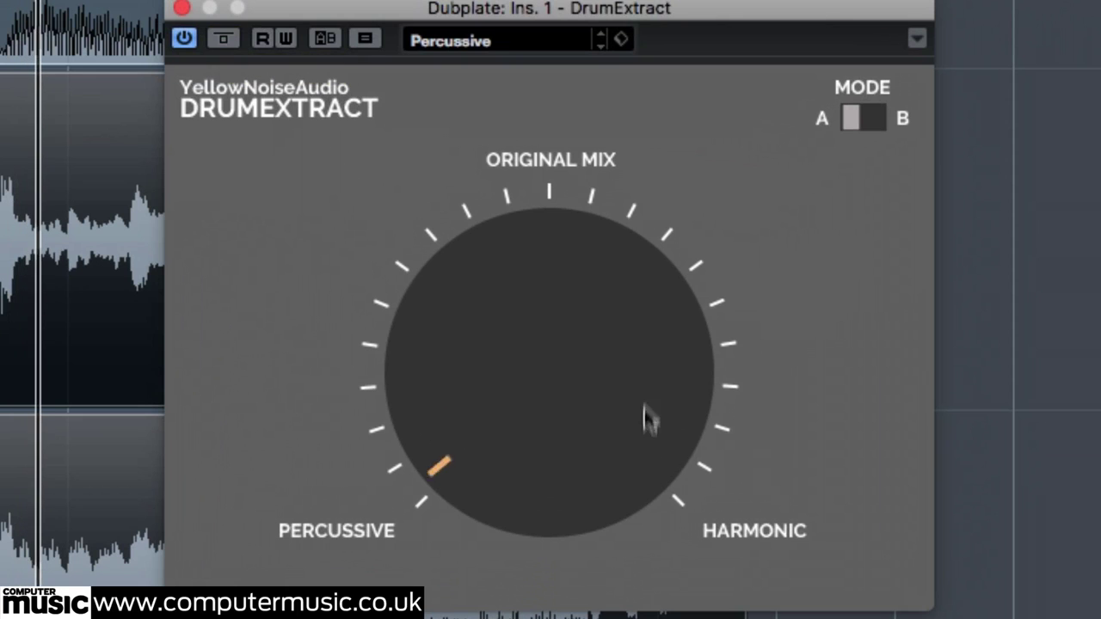
left_click_drag(645, 418, 615, 35)
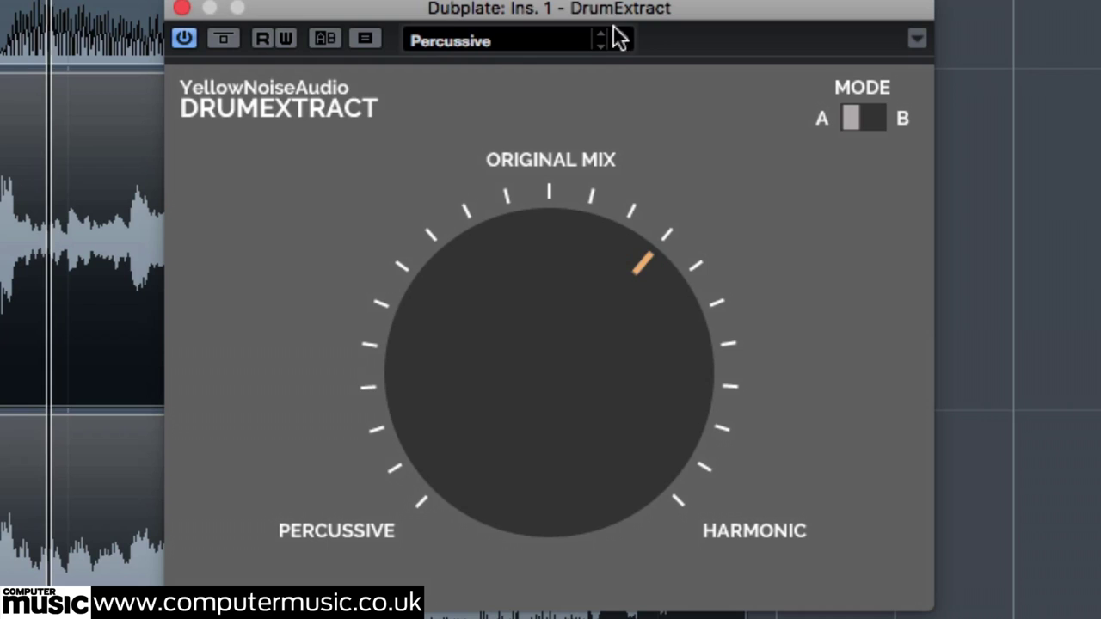
left_click_drag(634, 332, 650, 52)
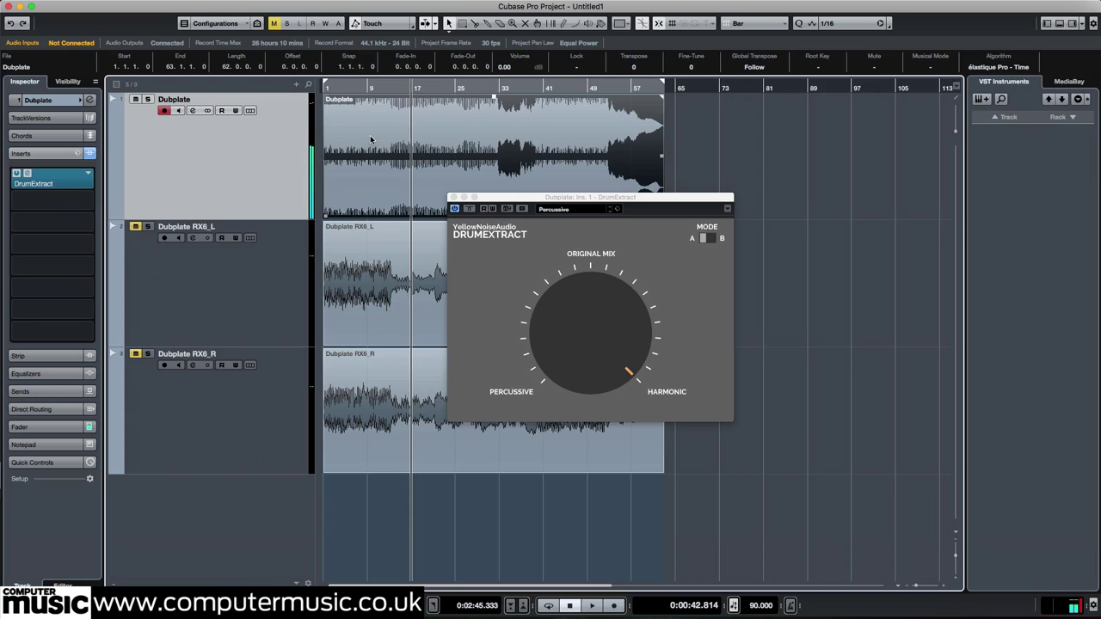
Render the Dubplate event in place with current settings and close the DrumExtract window.
right_click(370, 135)
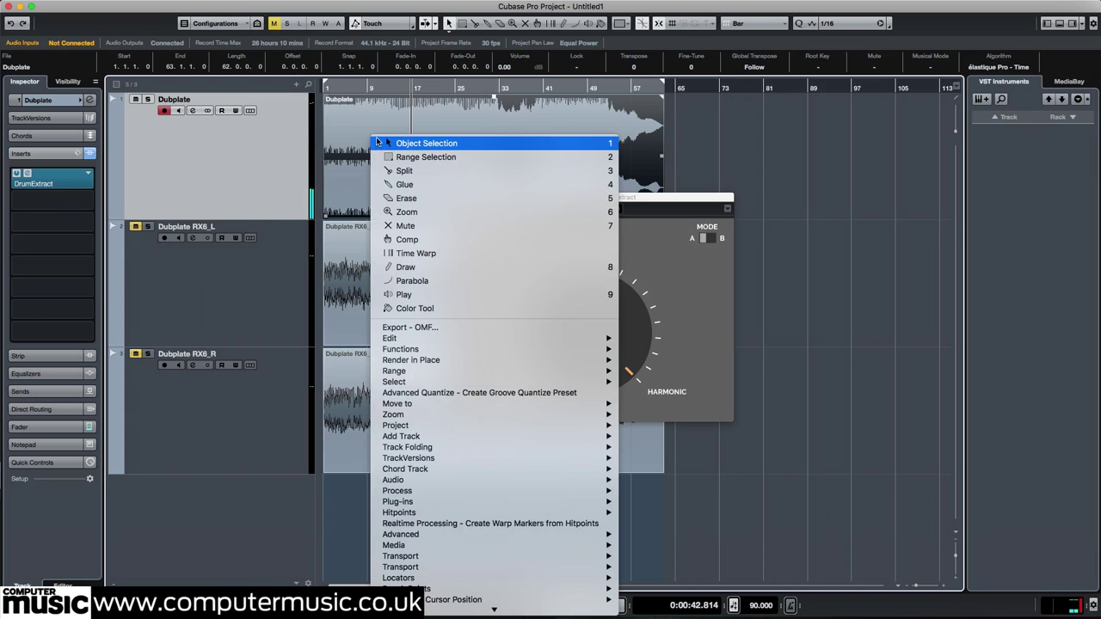
mouse_move(530, 368)
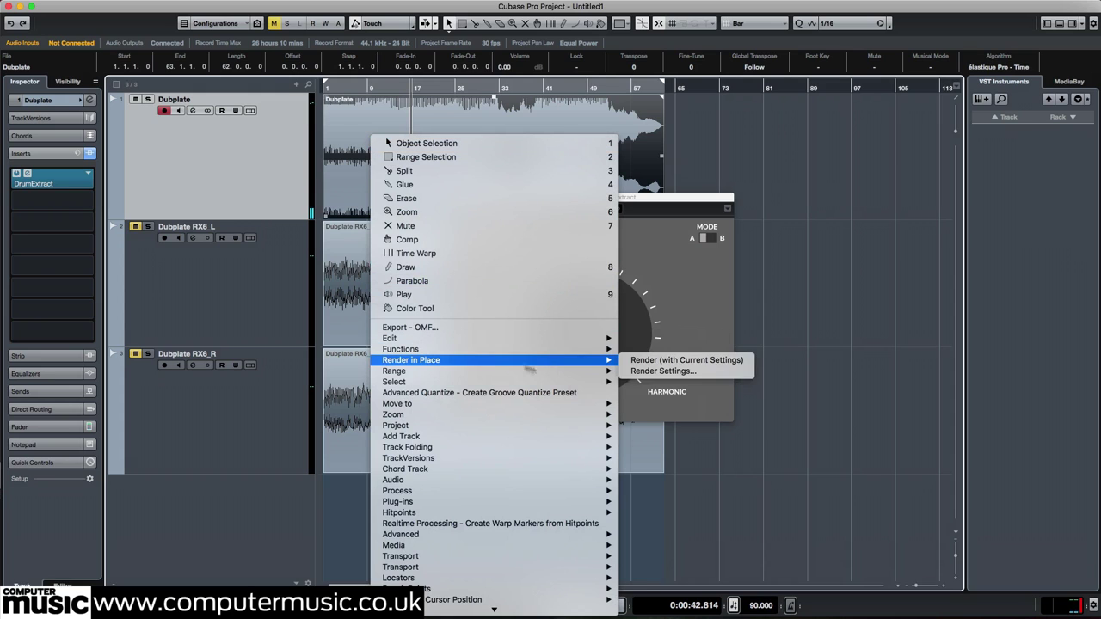
left_click(655, 361)
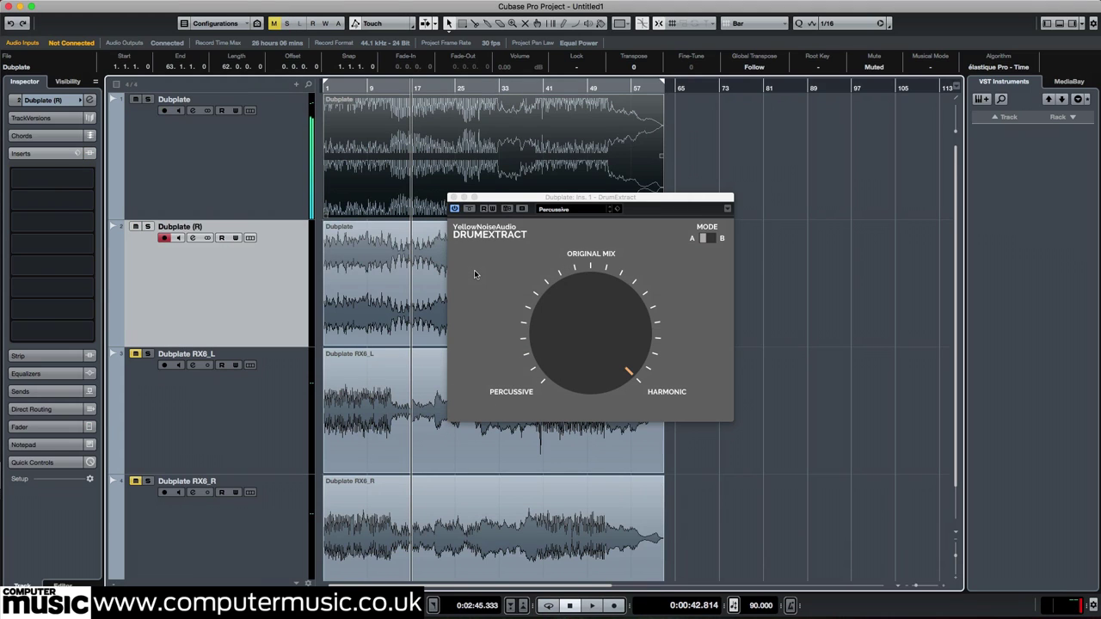
left_click(453, 198)
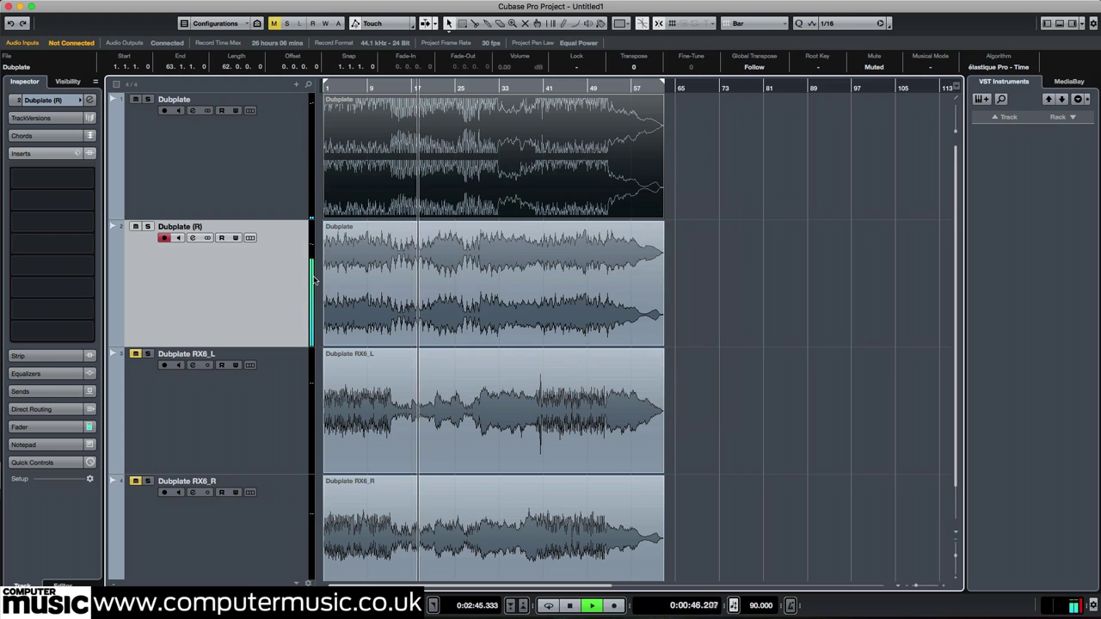
Set the snap grid to follow the quantize value and zoom in on the breakdown bars.
left_click(760, 26)
left_click(766, 40)
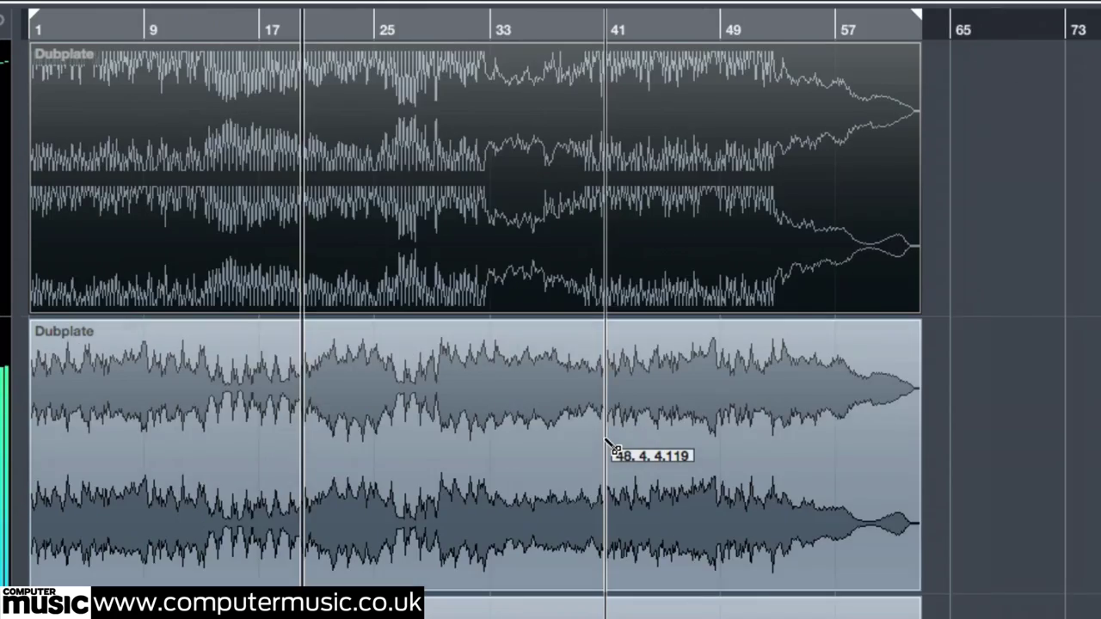
key("h")
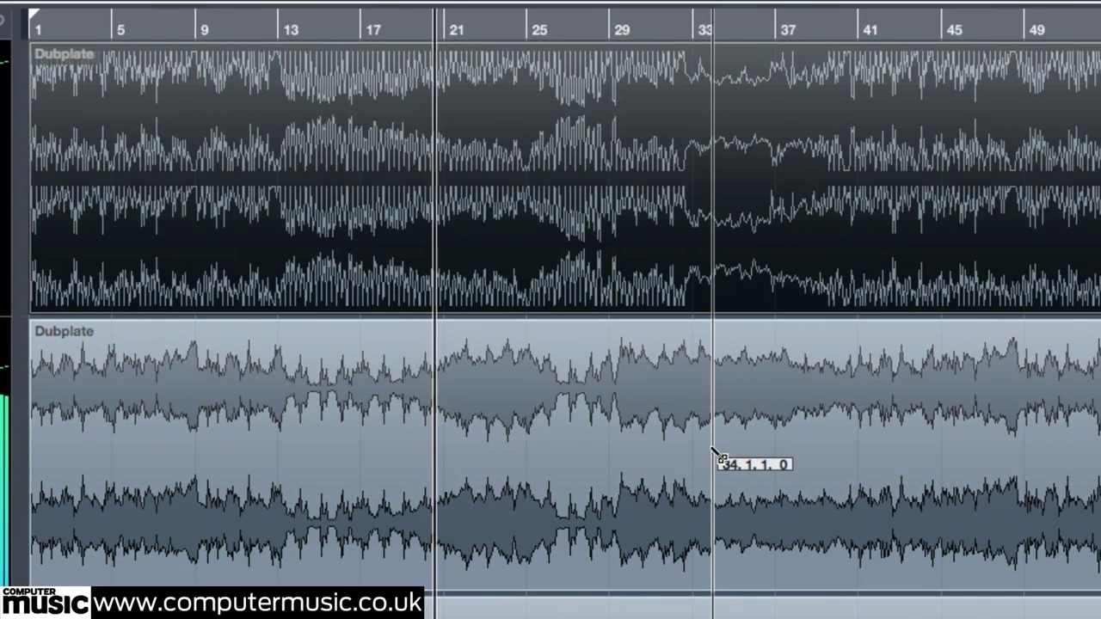
key("h")
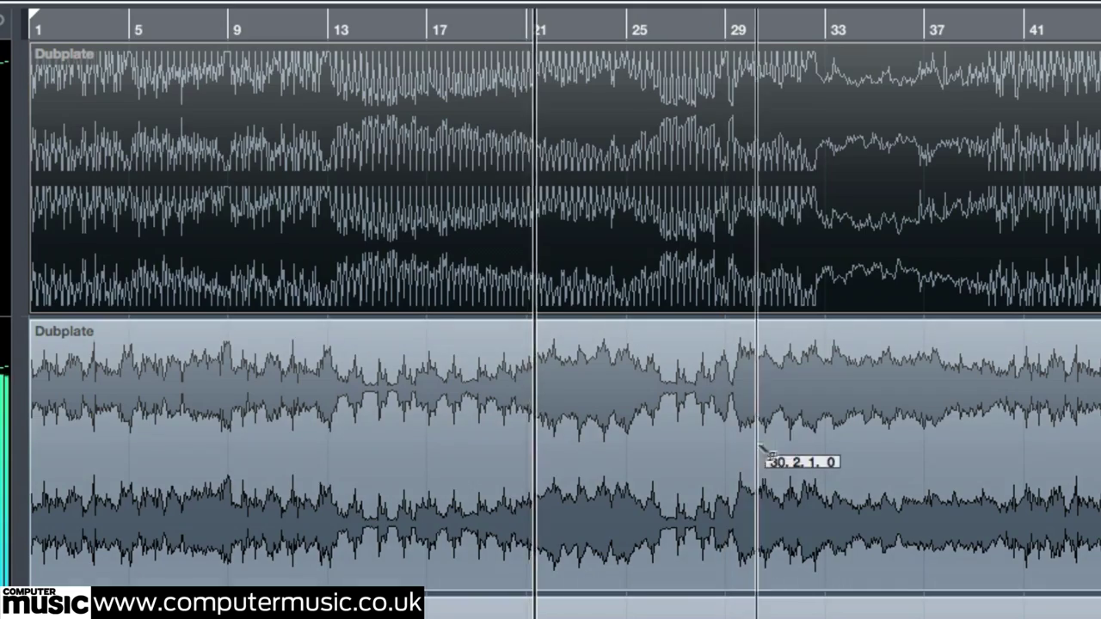
key("h")
key("h")
key("h")
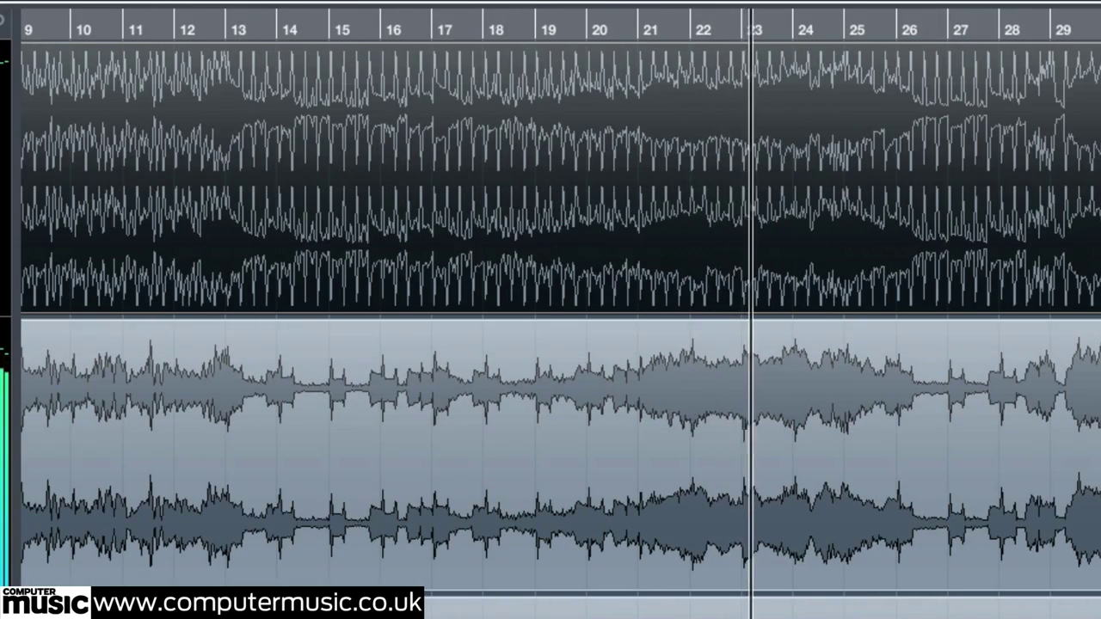
scroll(561, 313, "right", 10)
scroll(561, 313, "right", 4)
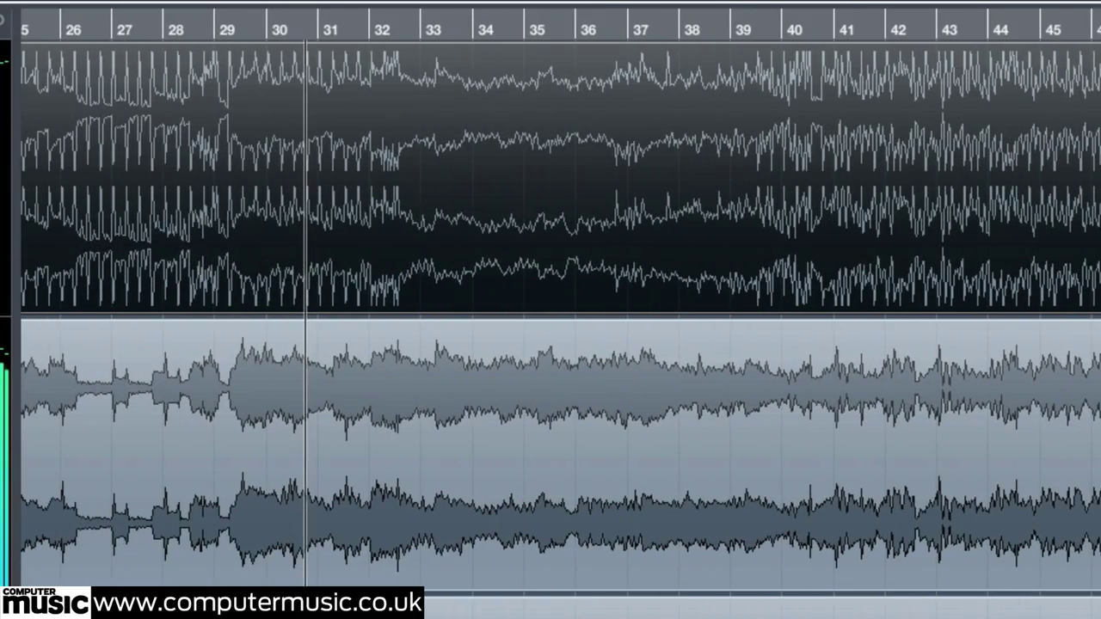
Split Dubplate (R) at the breakdown start and four bars later, then loop that section.
left_click(473, 561)
left_click_drag(452, 558, 389, 459)
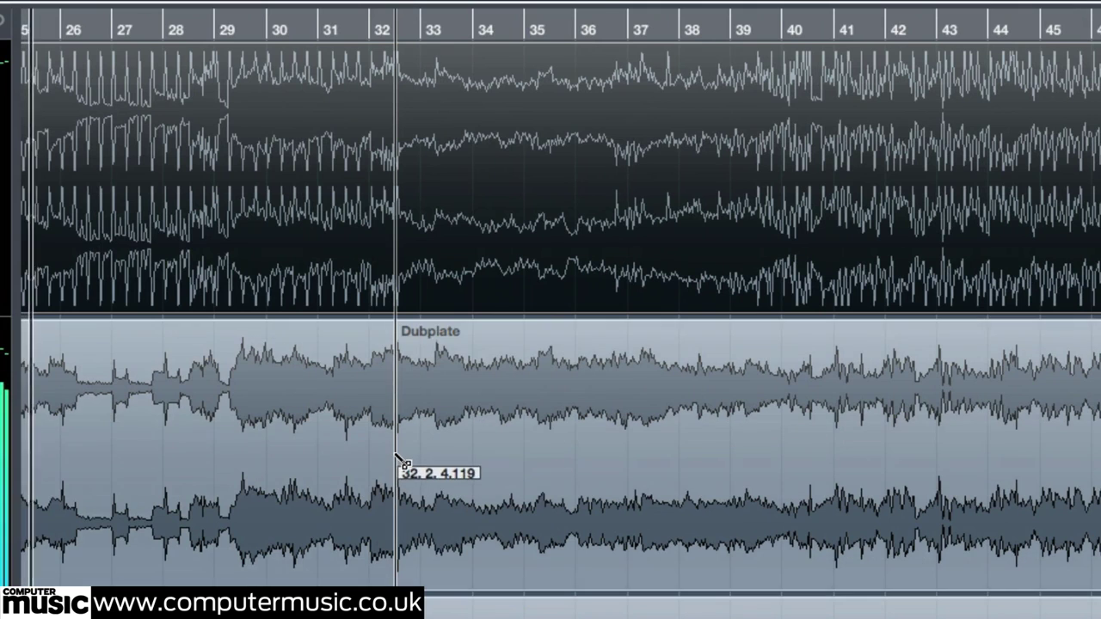
left_click_drag(396, 462, 598, 465)
left_click(600, 469, "alt")
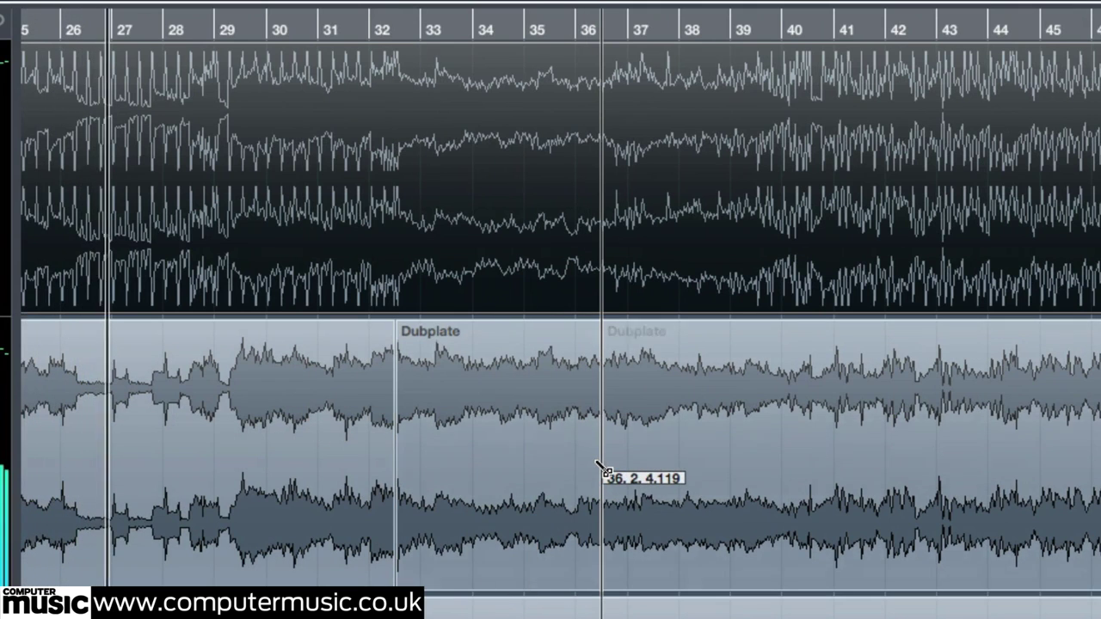
left_click(497, 471)
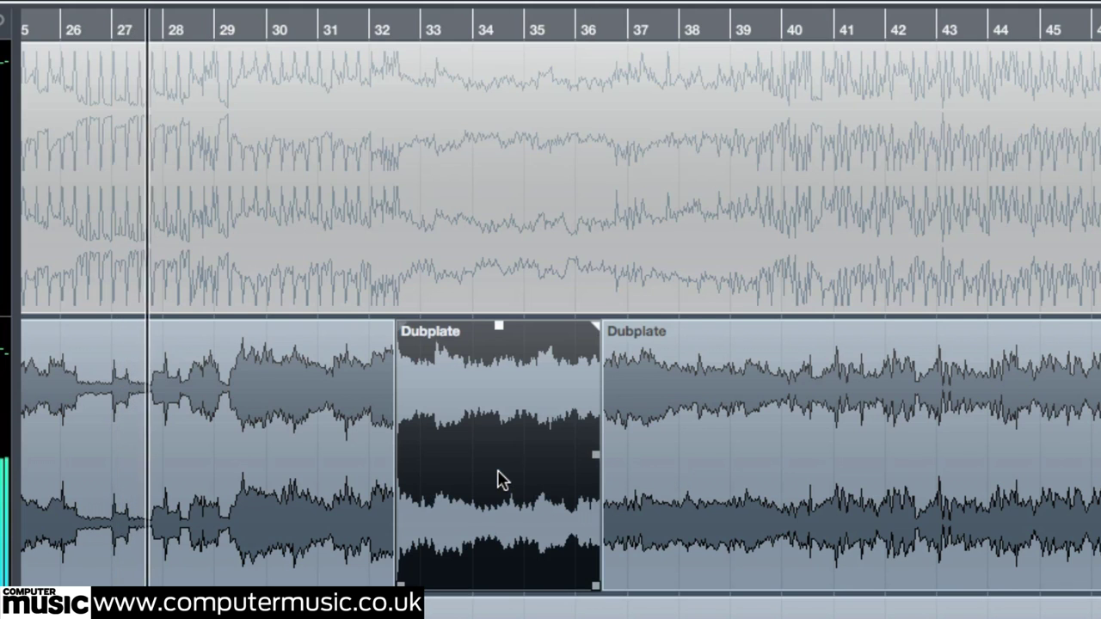
key("p")
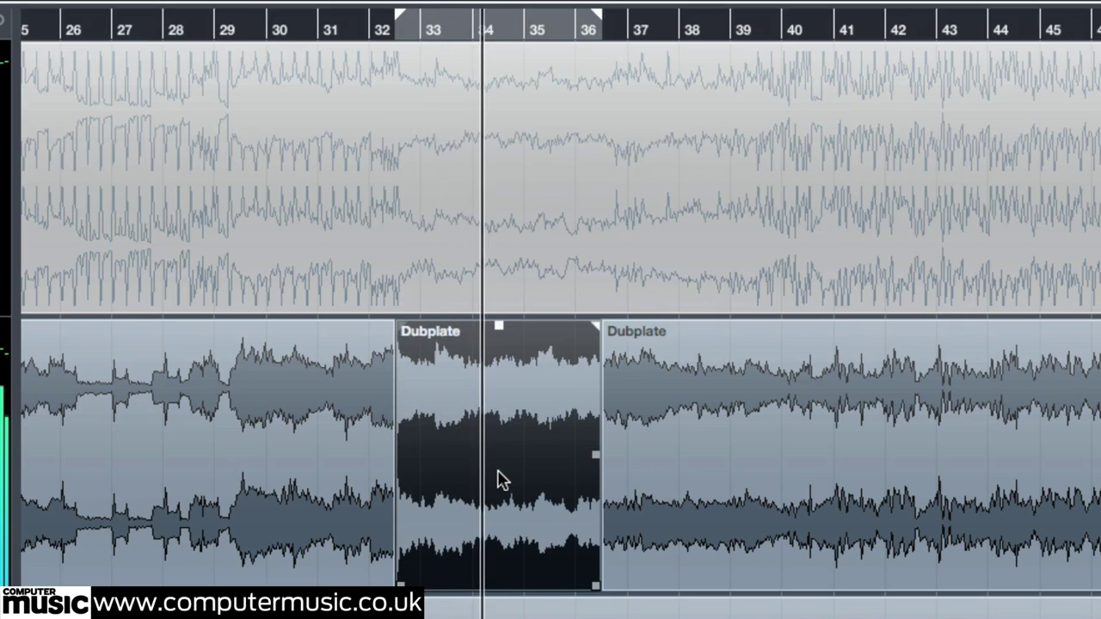
Zoom out to the whole arrangement, select the right-hand event, and enlarge the Dubplate track.
key("g")
key("g")
key("g")
key("g")
key("g")
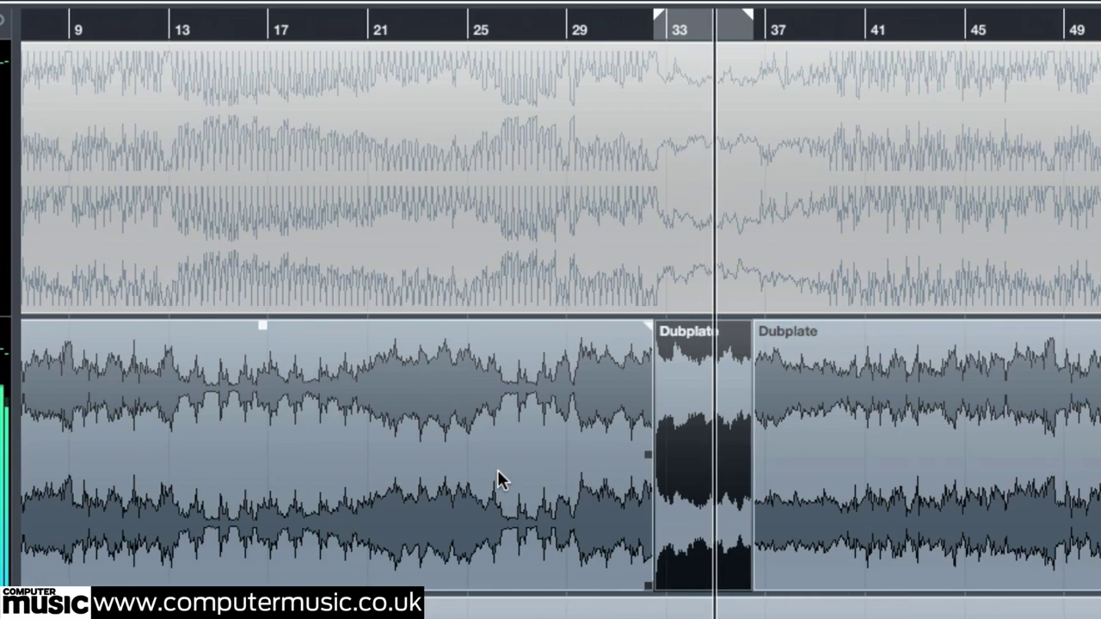
key("g")
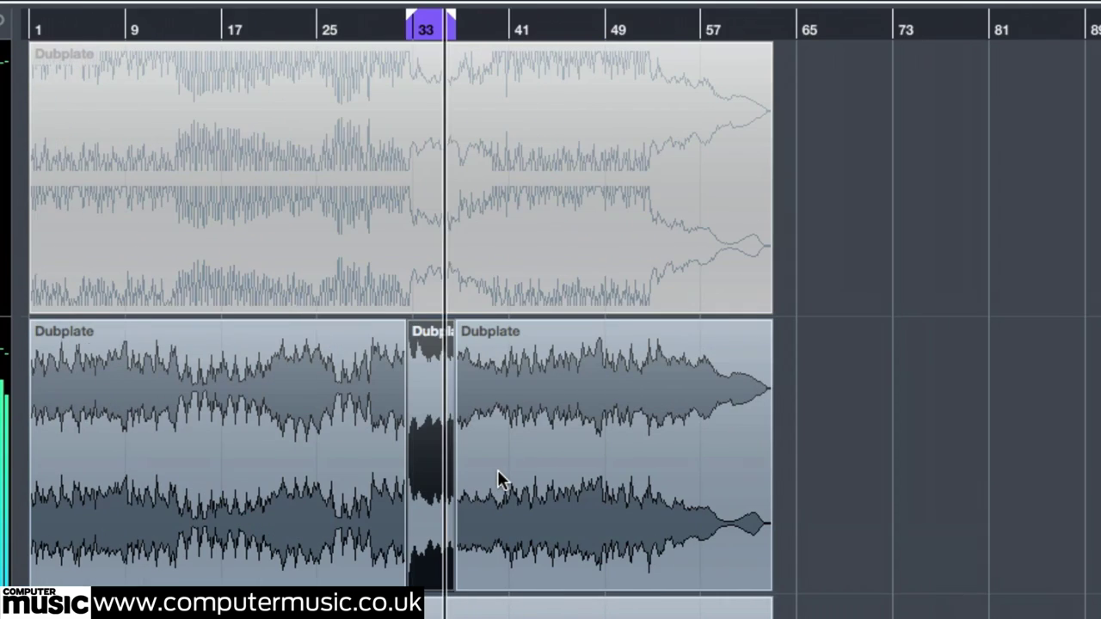
left_click(498, 471)
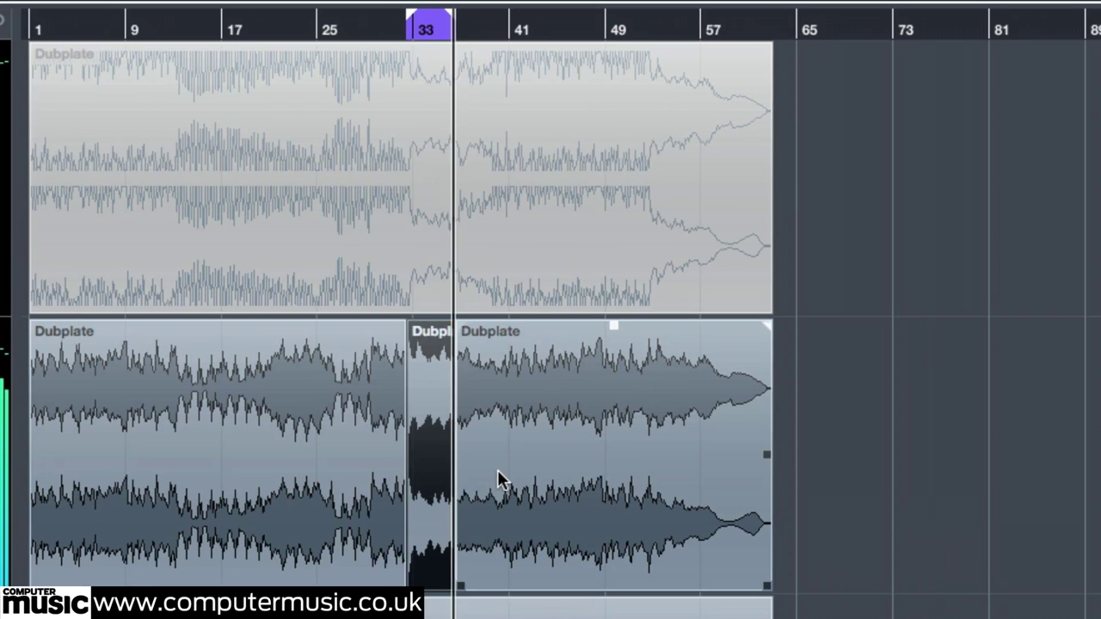
key("ctrl+Down")
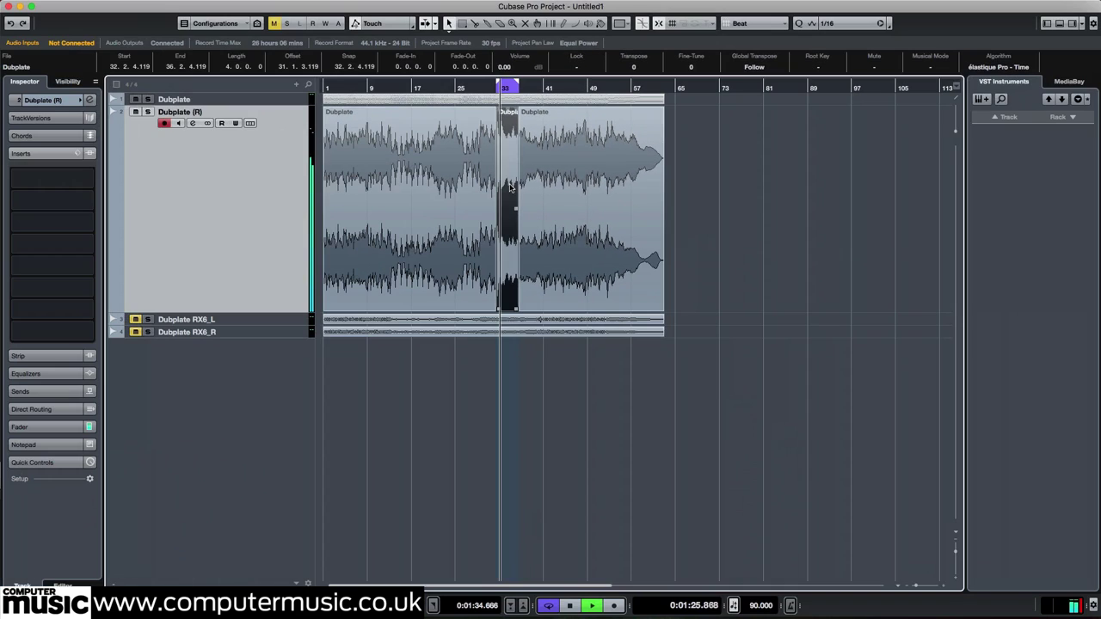
Copy the four-bar breakdown to bar 73 on a new Audio 01 track and enlarge it.
left_click_drag(509, 185, 733, 375)
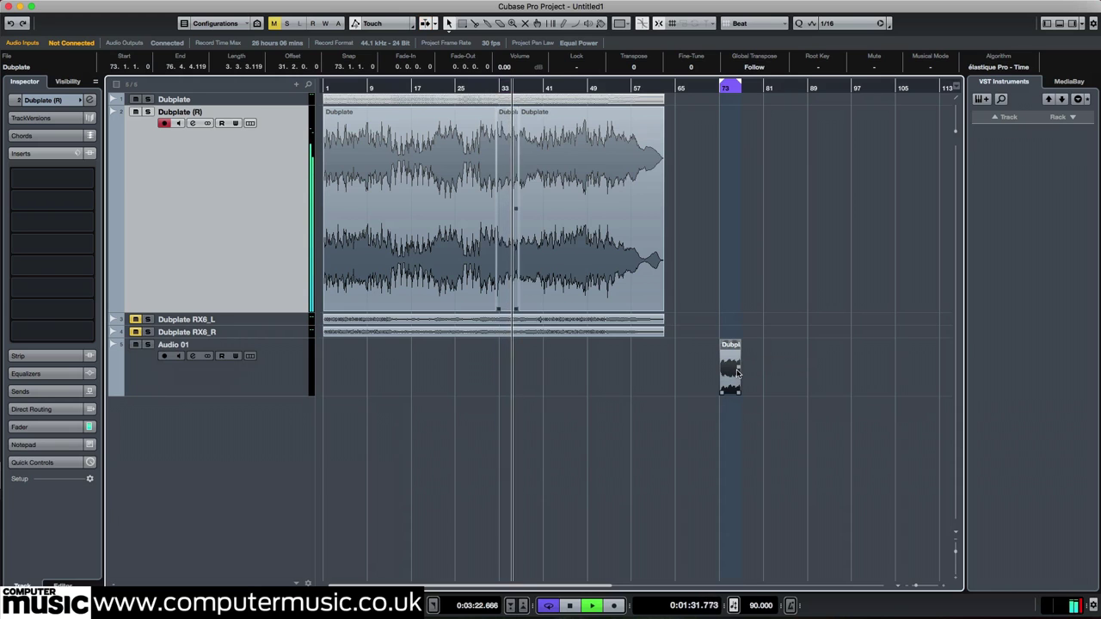
key("l")
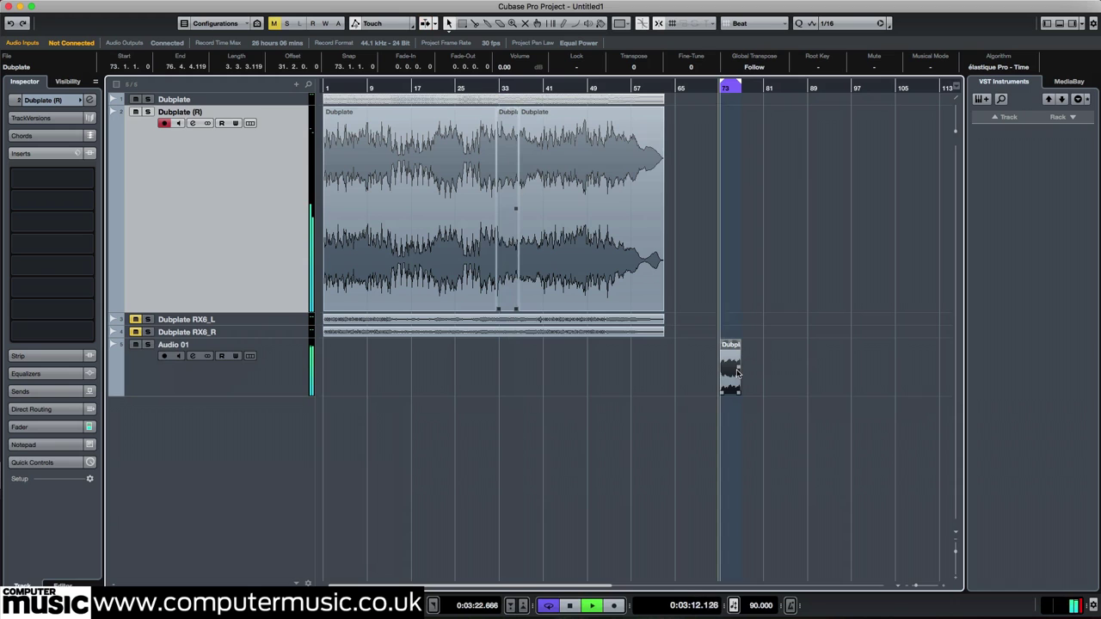
key("h")
key("h")
key("h")
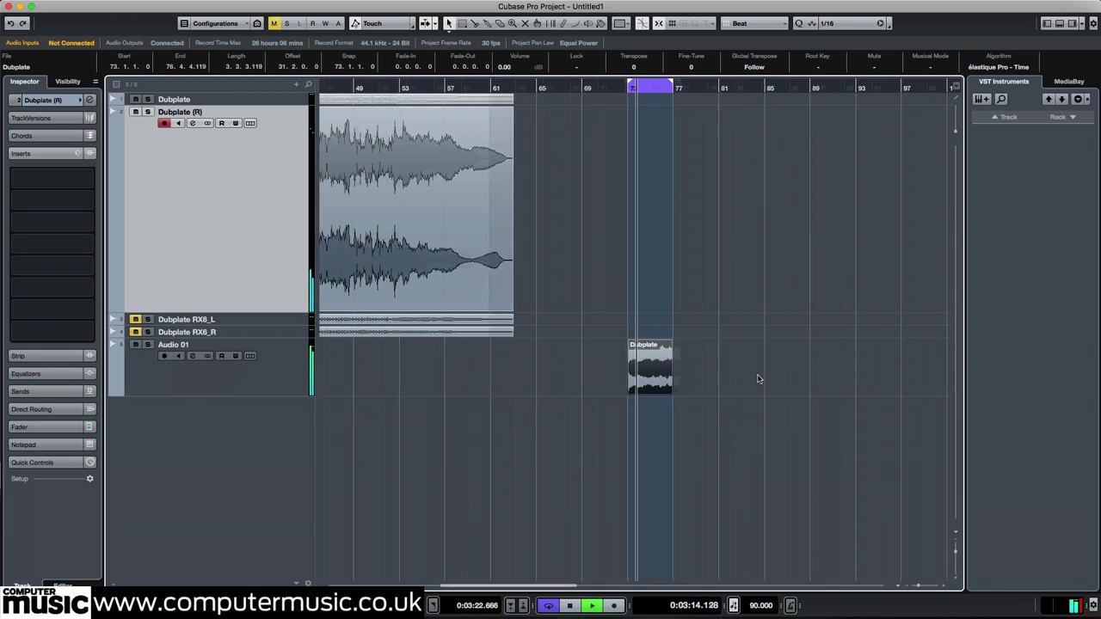
key("h")
left_click(268, 378)
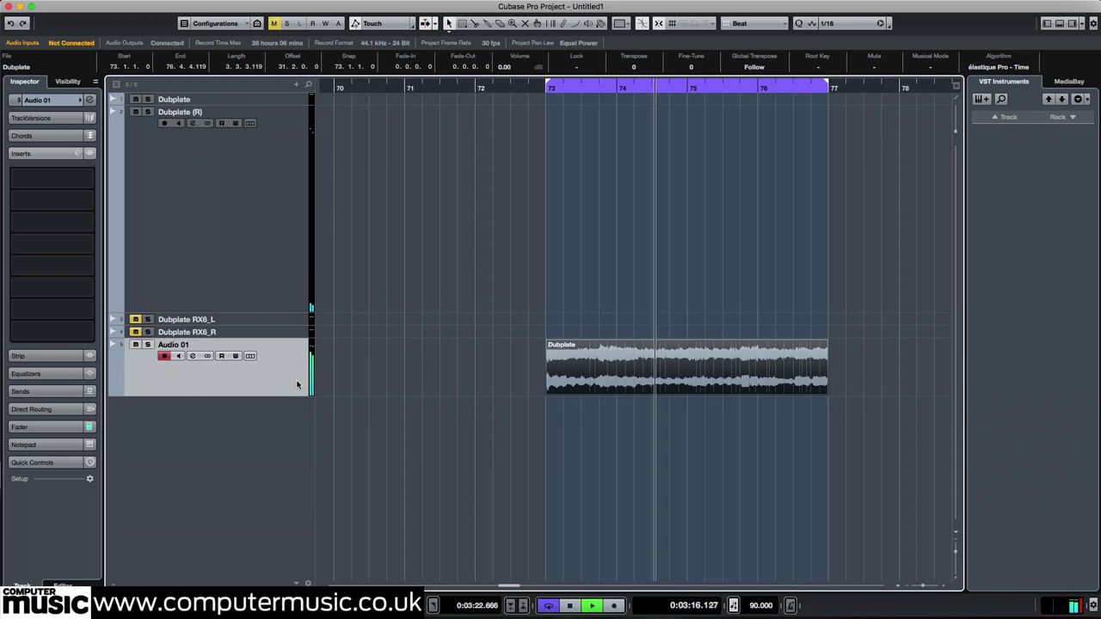
key("super+Down")
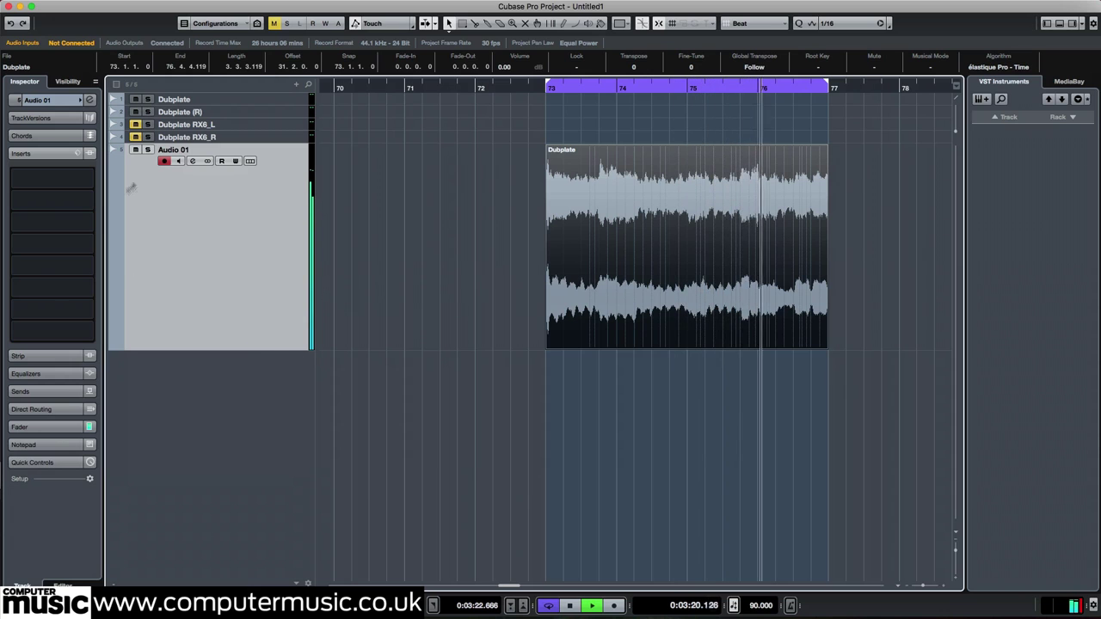
Insert IIEQPro on Audio 01 and turn on its spectrum analyser.
left_click(88, 179)
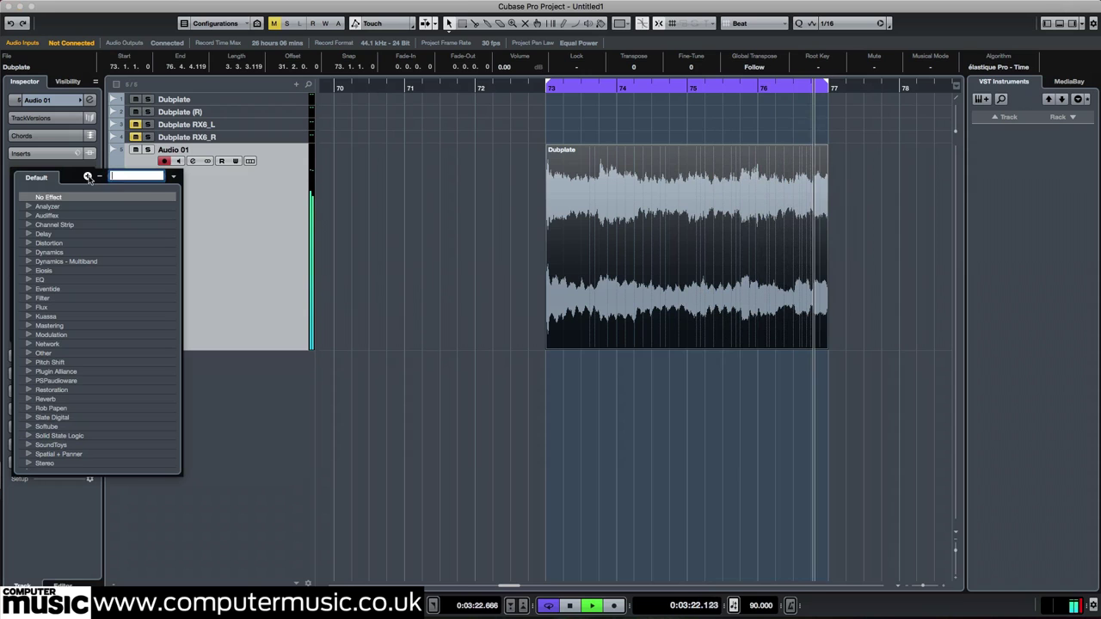
type("L")
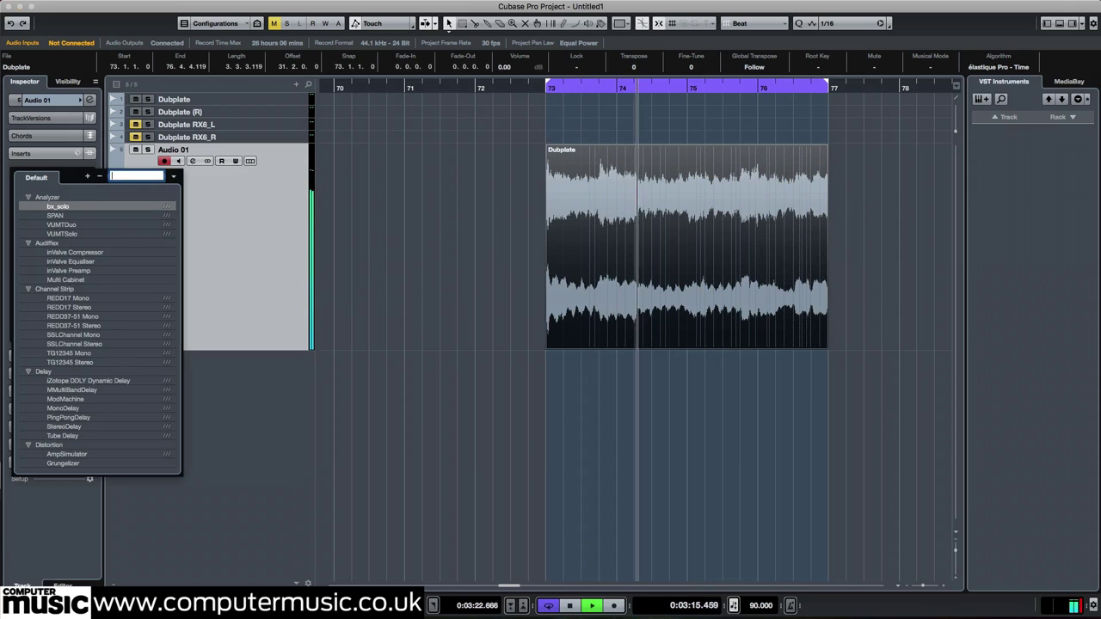
key("BackSpace")
type("II")
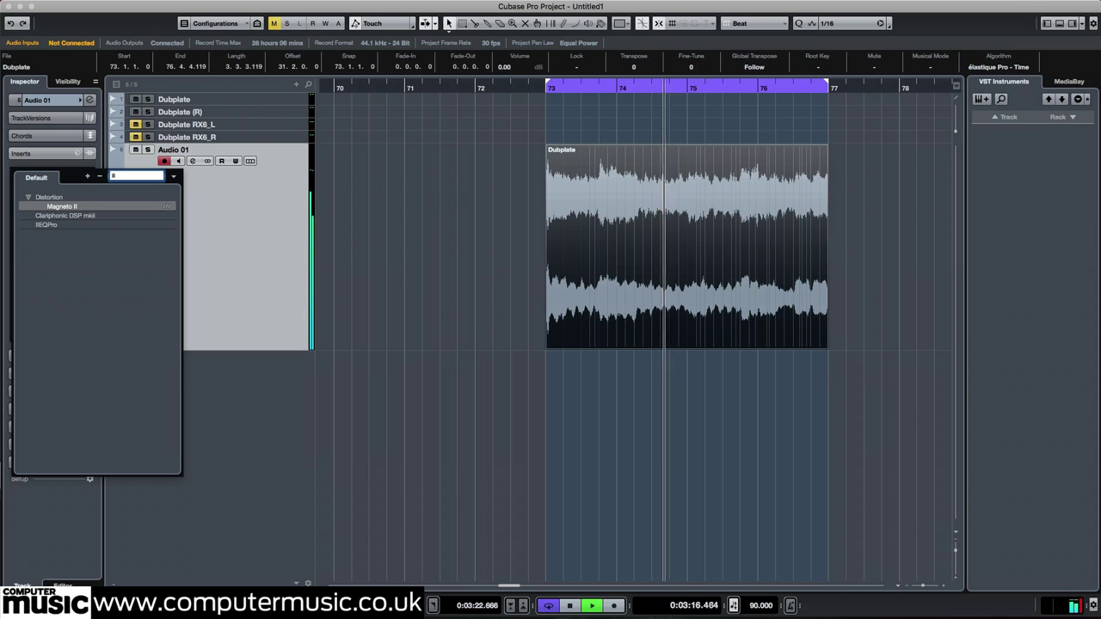
left_click(82, 227)
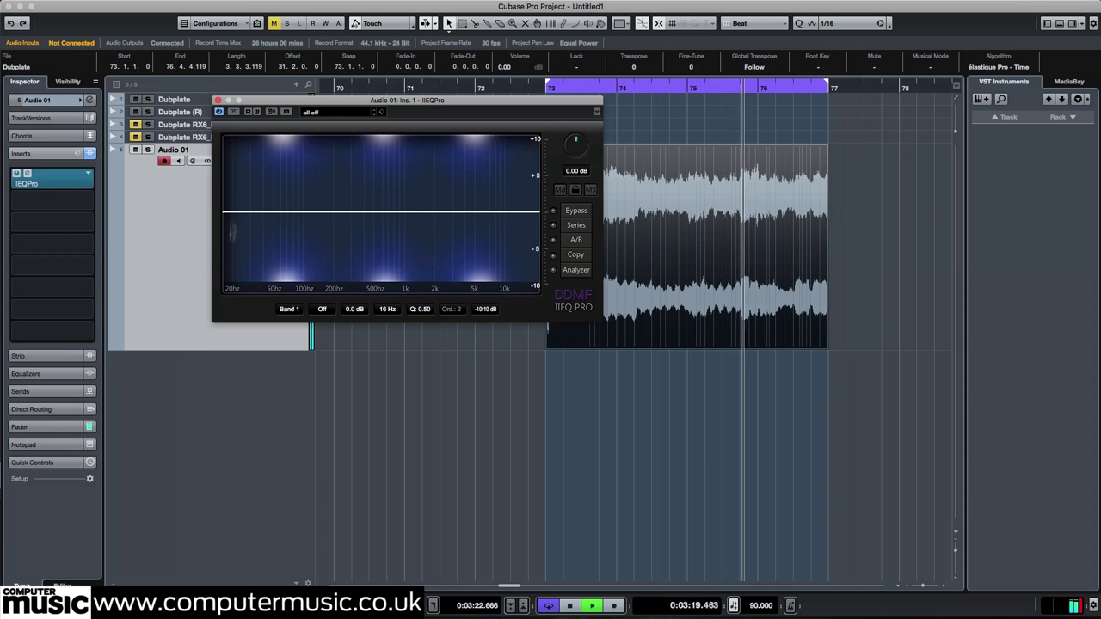
left_click_drag(331, 104, 483, 229)
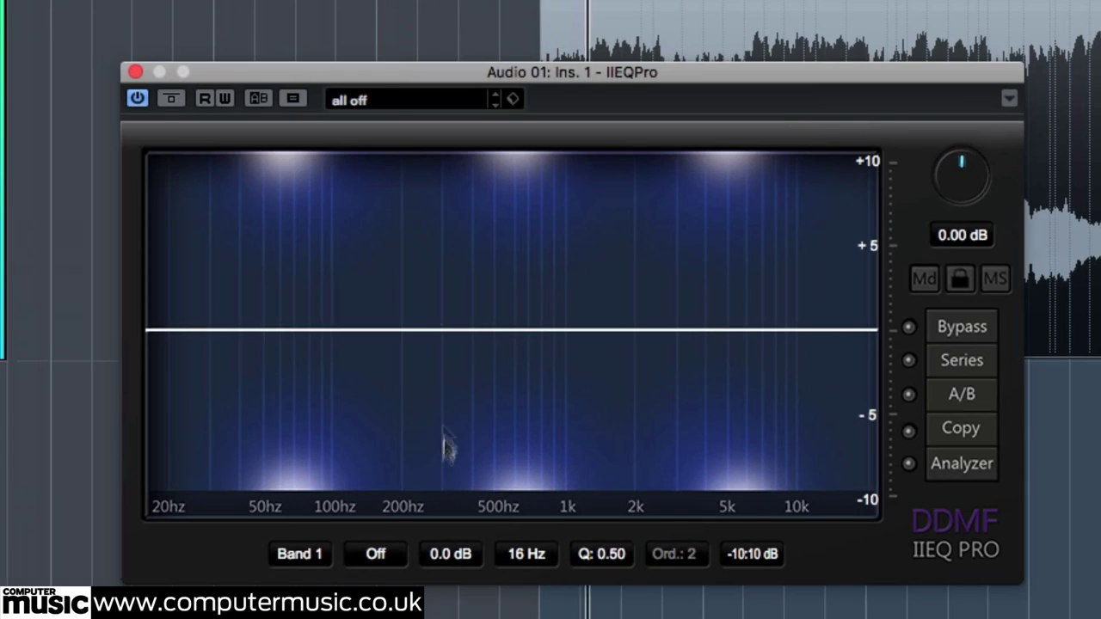
left_click(983, 474)
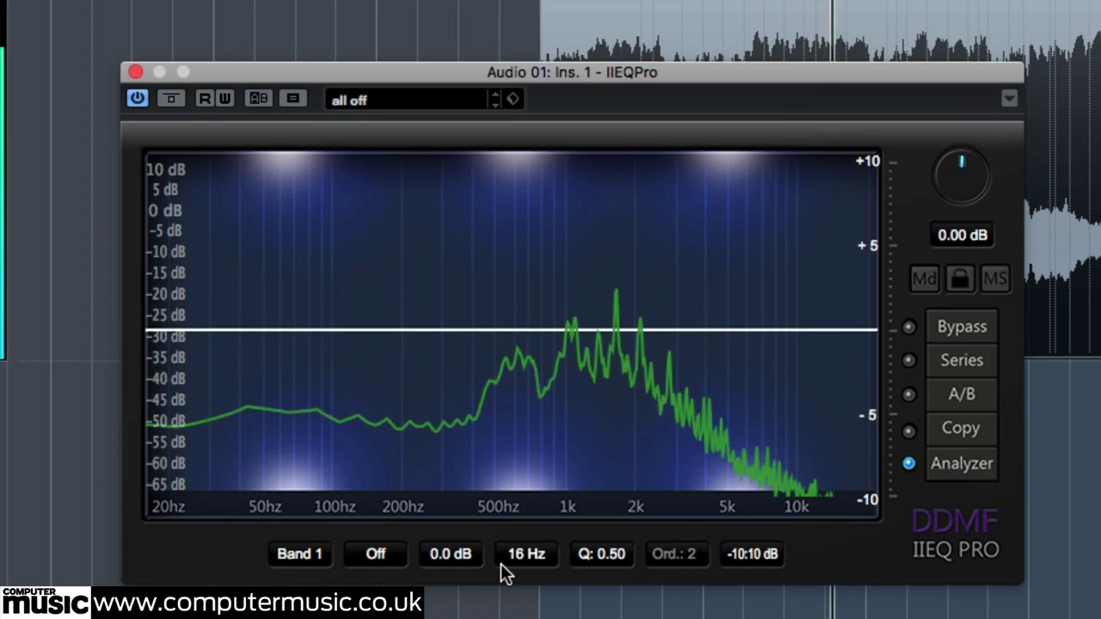
Make Band 1 an LPF24 filter at 149 Hz with a Q of 0.80.
left_click(377, 554)
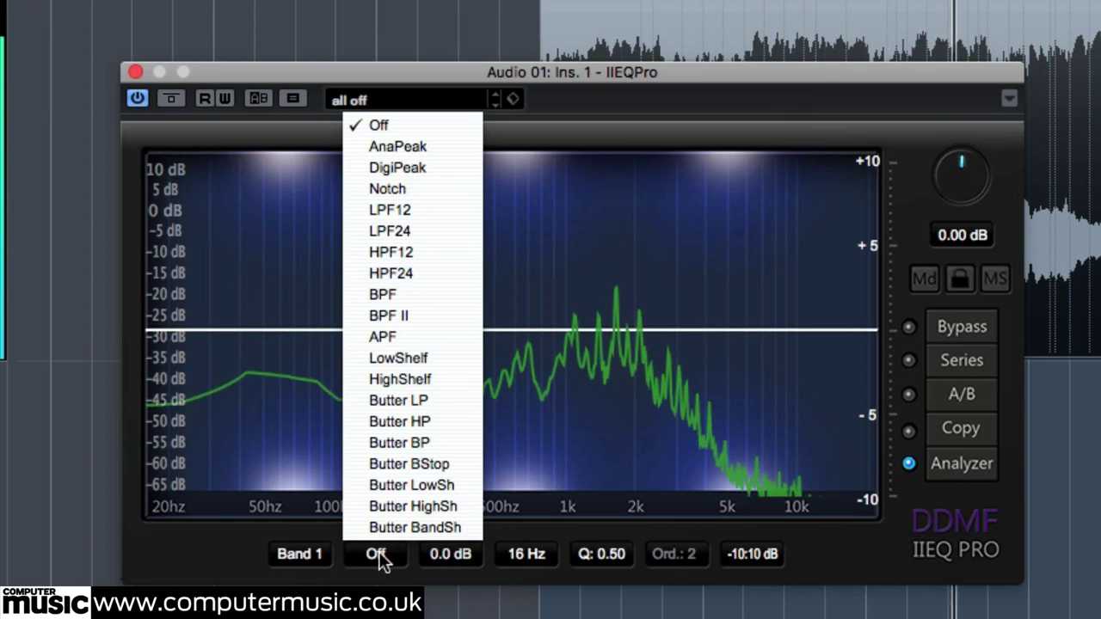
left_click(422, 232)
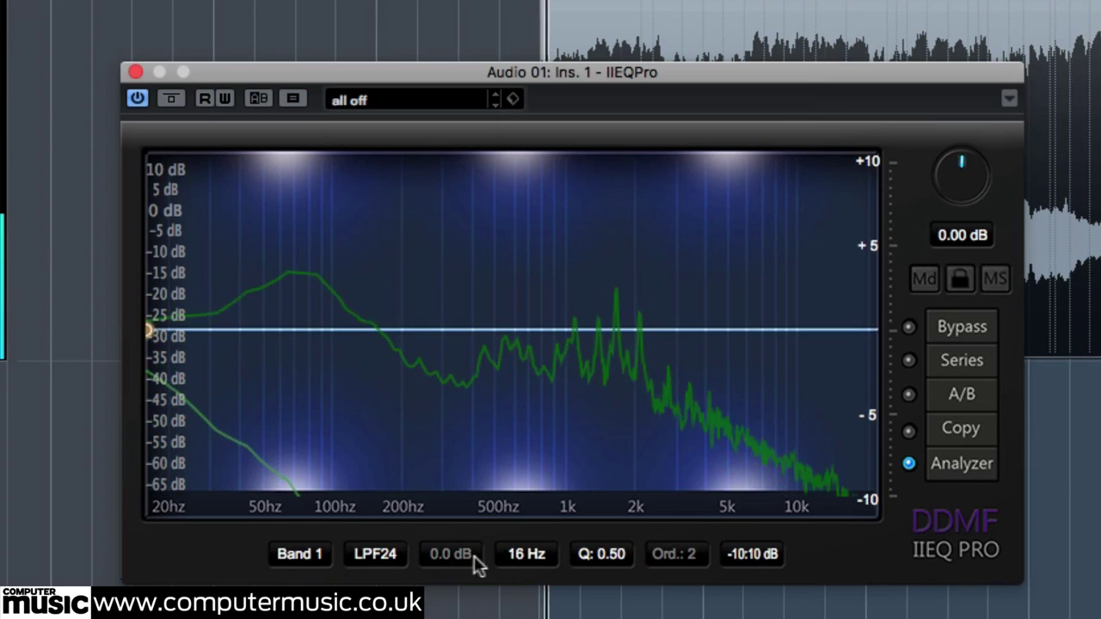
left_click(527, 557)
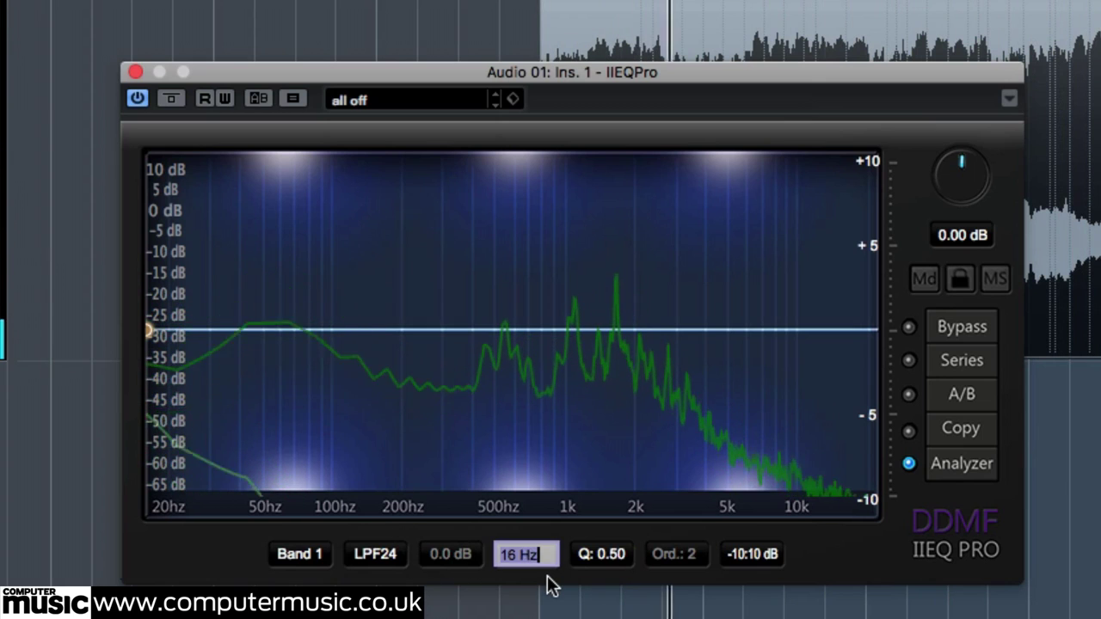
type("149")
key("Return")
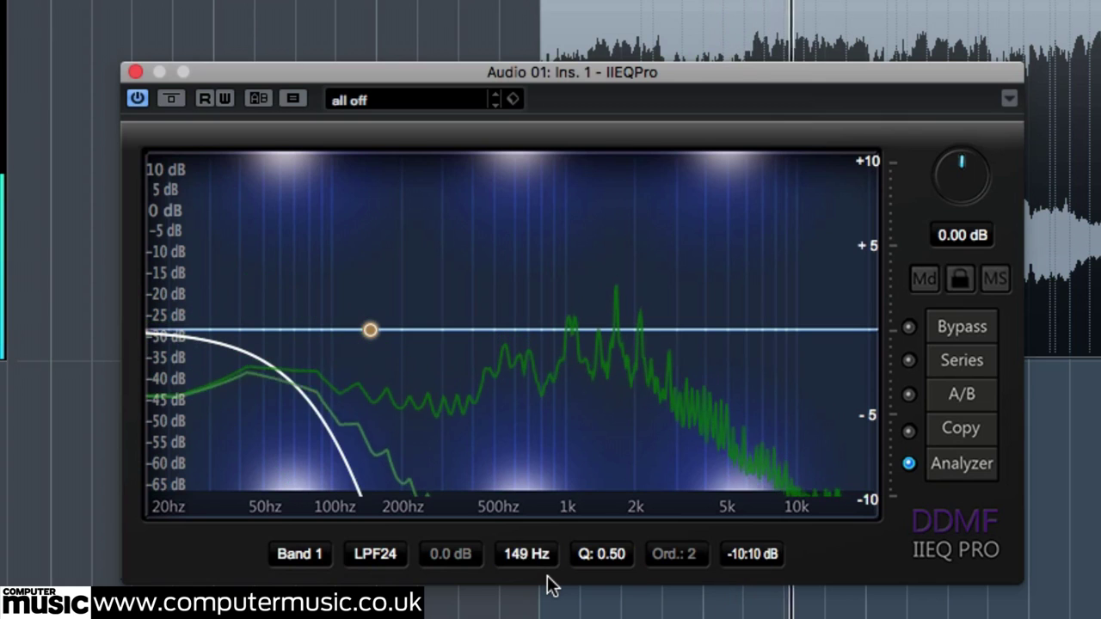
left_click(610, 557)
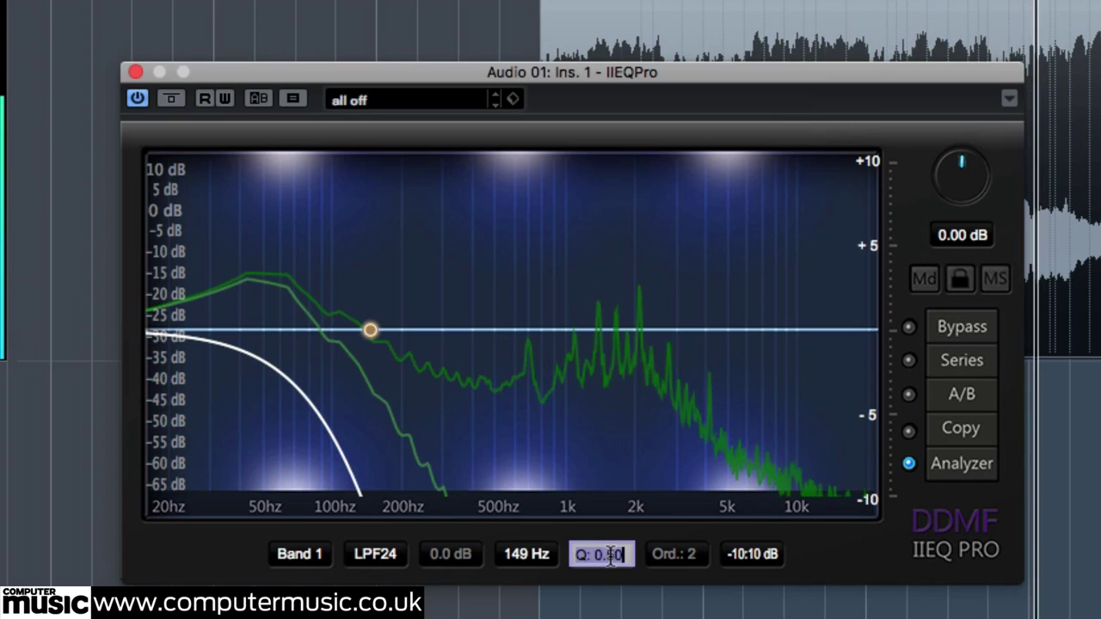
type("0.8")
key("Return")
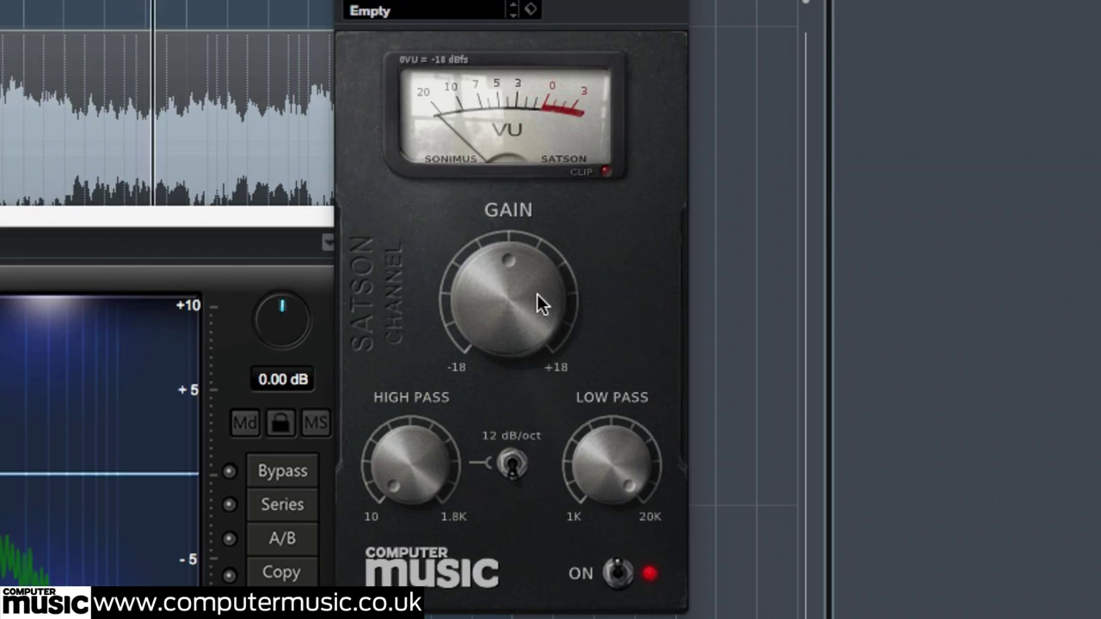
Raise the Satson Channel gain slightly on Audio 01 to saturate the 149 Hz low-passed breakdown.
left_click_drag(537, 293, 539, 254)
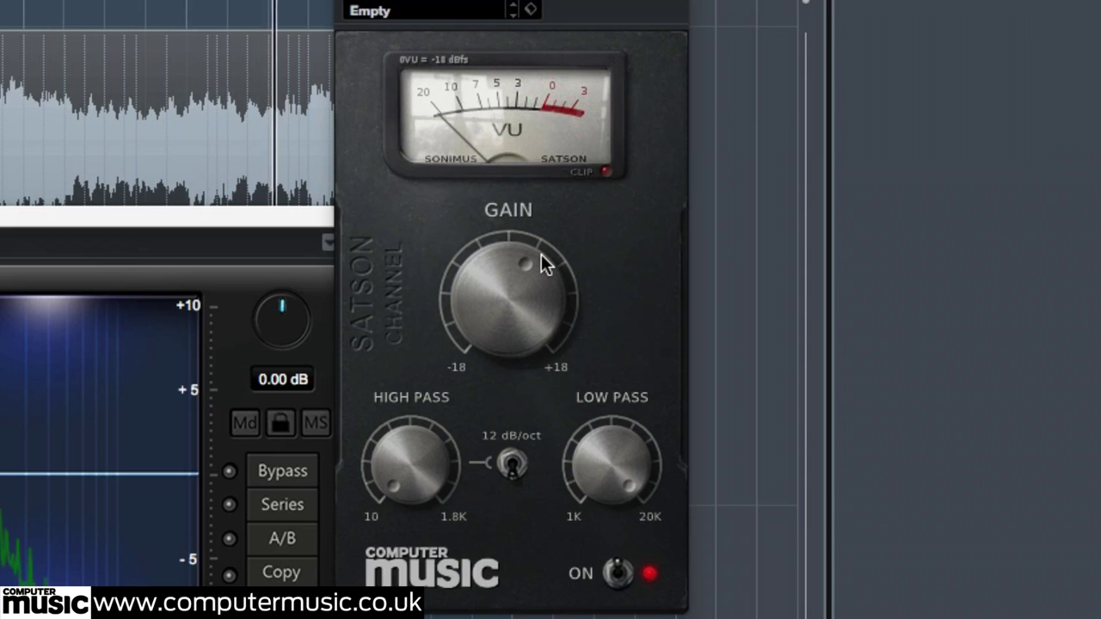